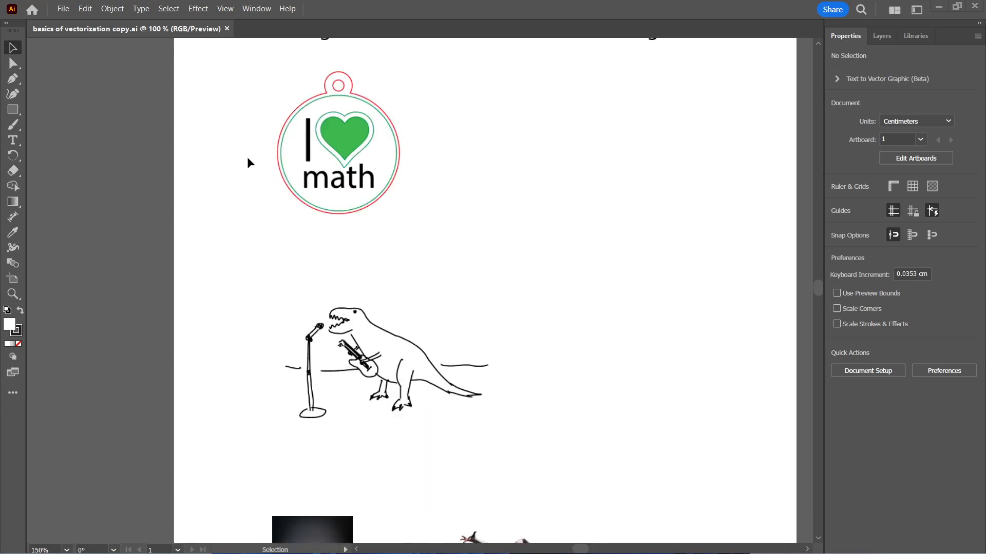
Select the "I heart math" keychain image and bring up the Image Trace settings for it
scroll(739, 167, "up", 3)
scroll(739, 167, "up", 3)
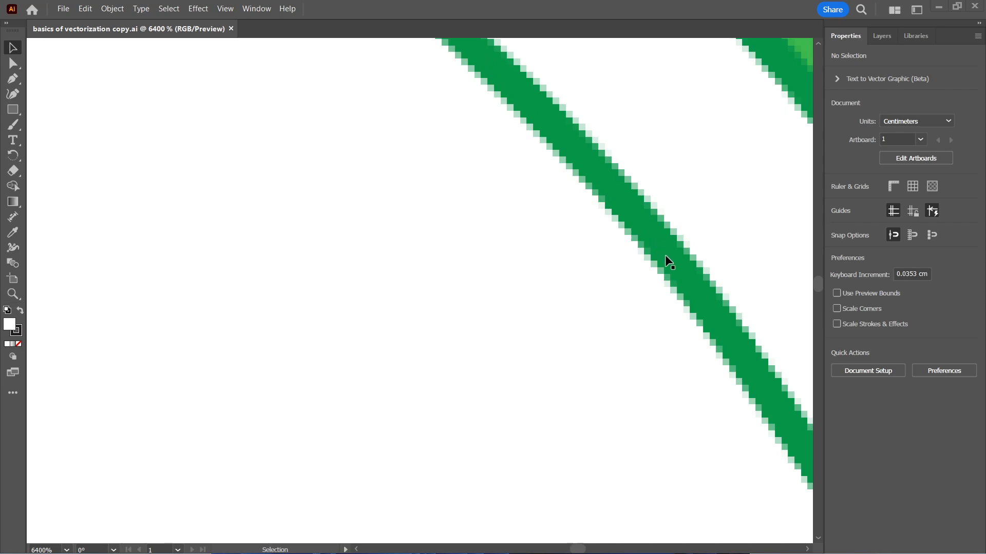
scroll(733, 276, "down", 8)
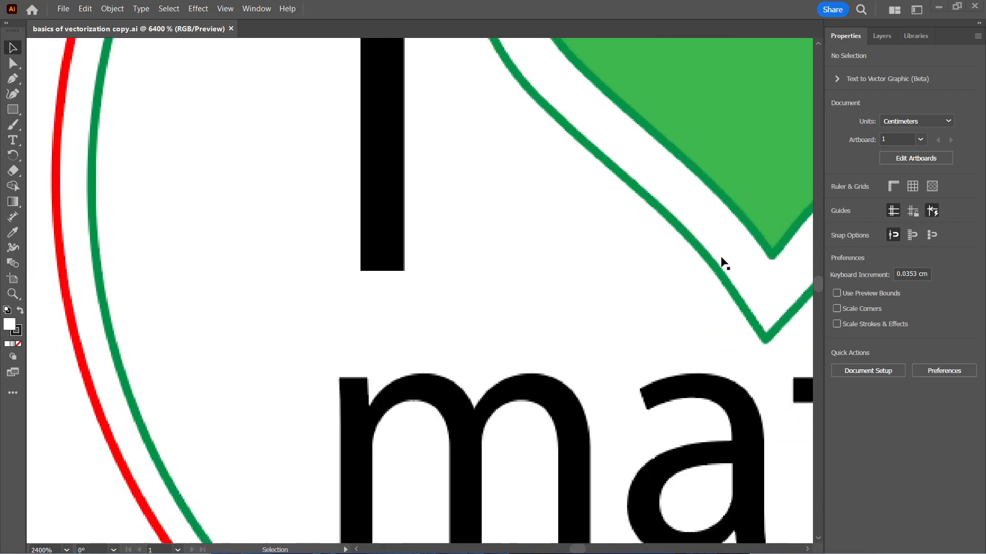
left_click_drag(489, 253, 257, 337)
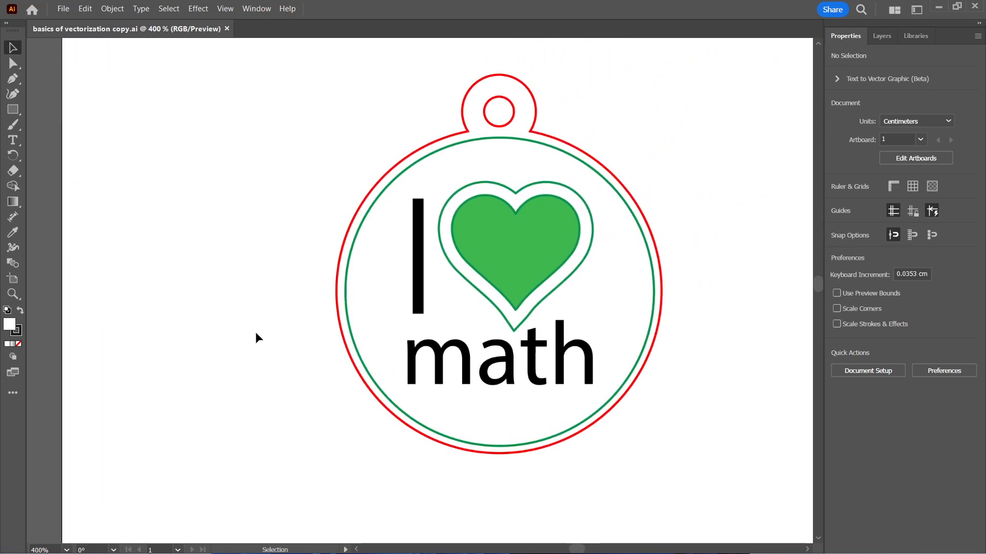
left_click(252, 9)
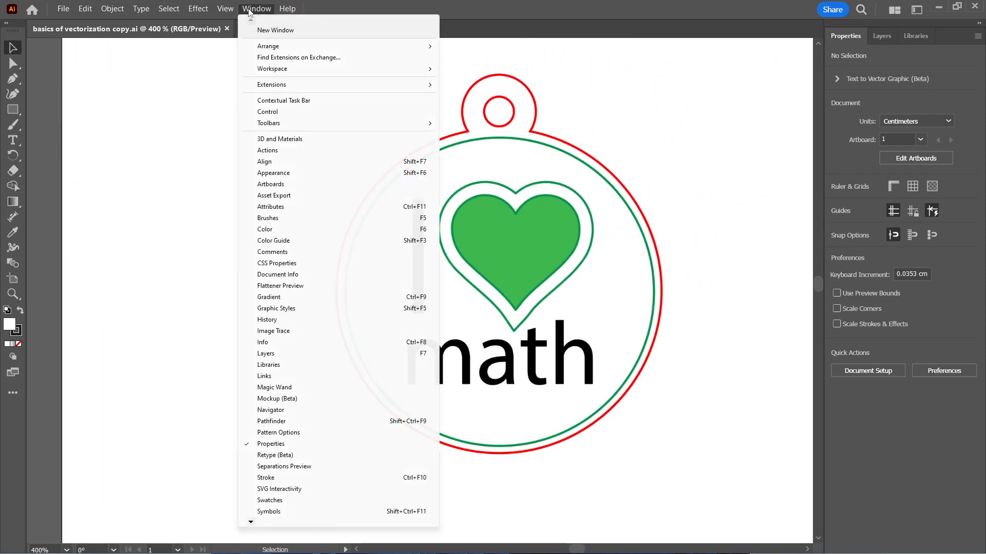
left_click(275, 329)
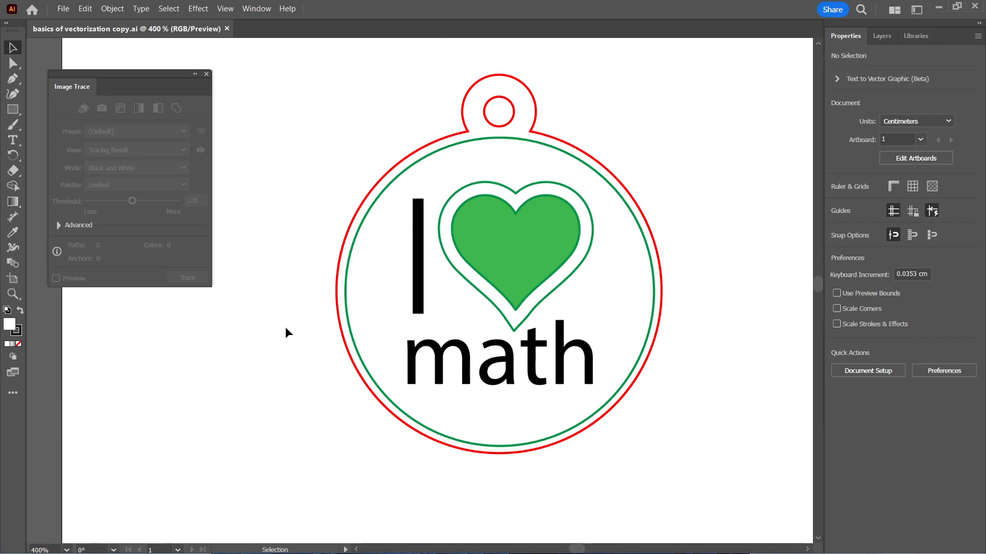
left_click(517, 252)
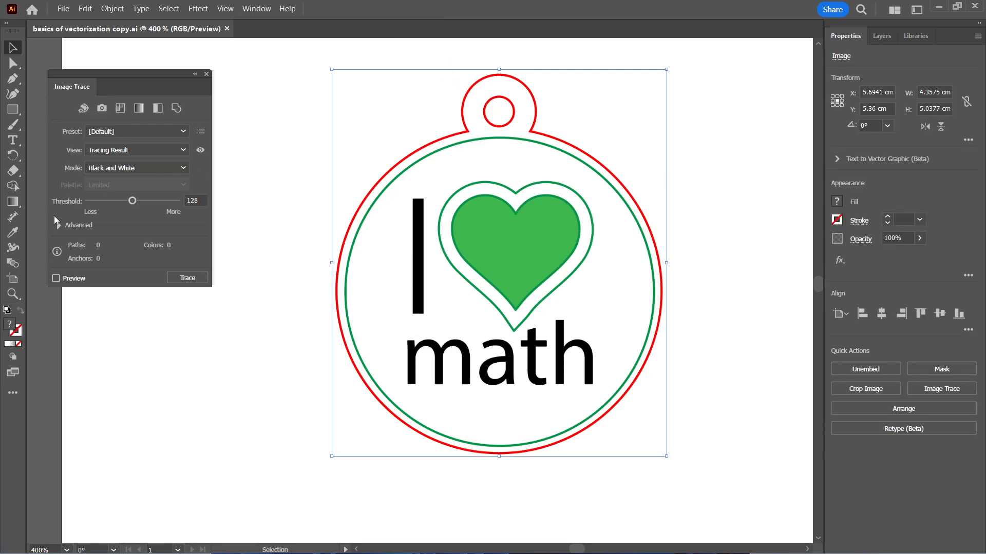
Trace the keychain image in black and white with the [Default] preset and expand the result into paths
left_click(56, 278)
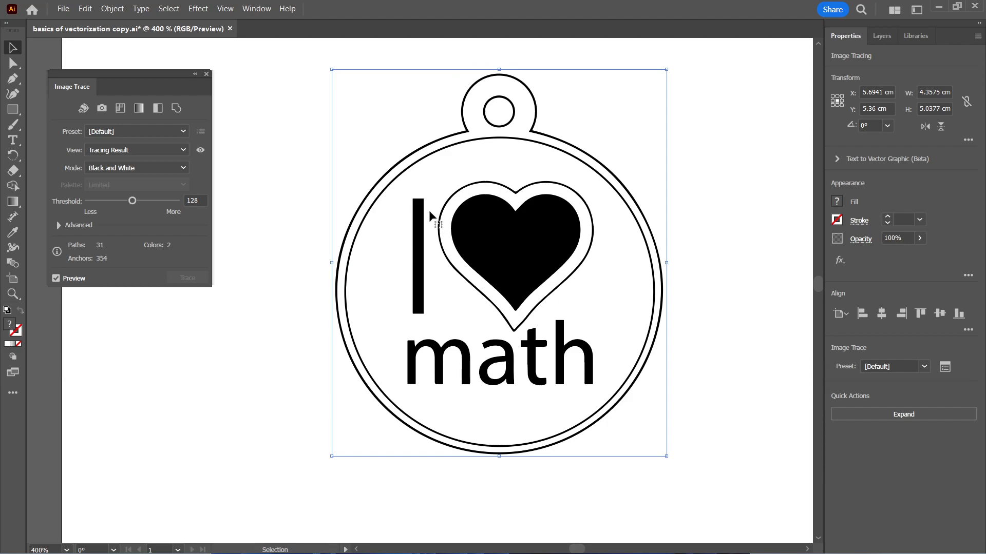
left_click(901, 414)
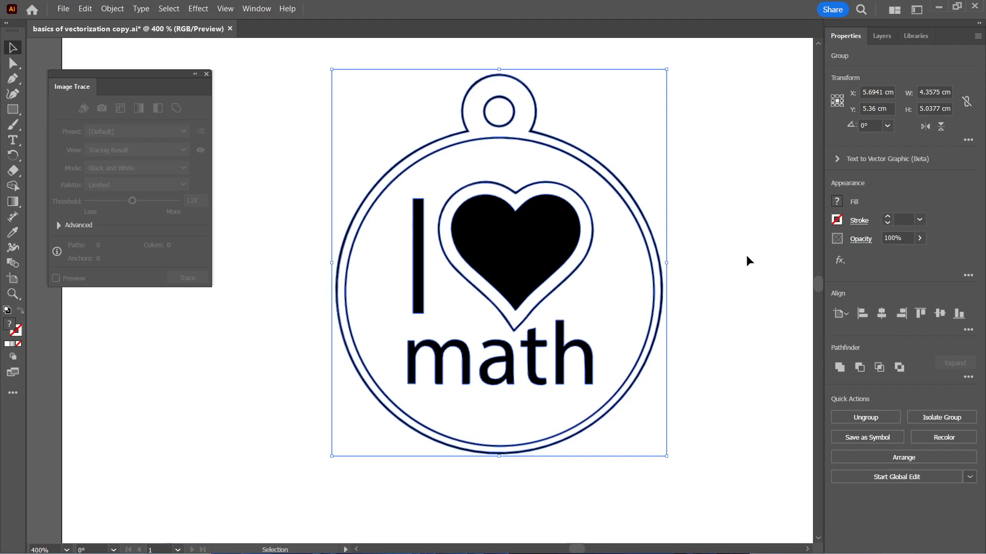
Inspect the expanded artwork's anchor points in outline view, return to preview, and undo the expansion and the trace
key("a")
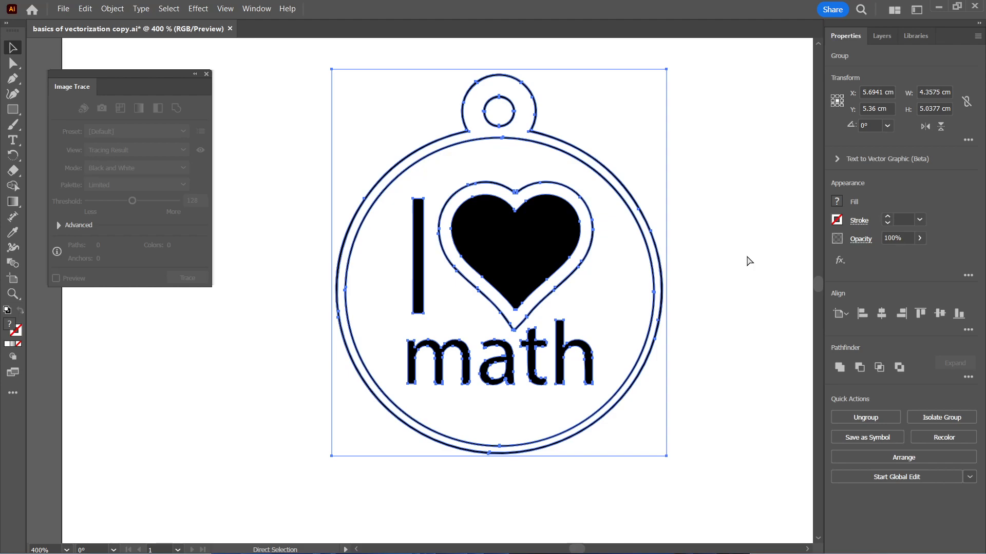
key("ctrl+y")
key("v")
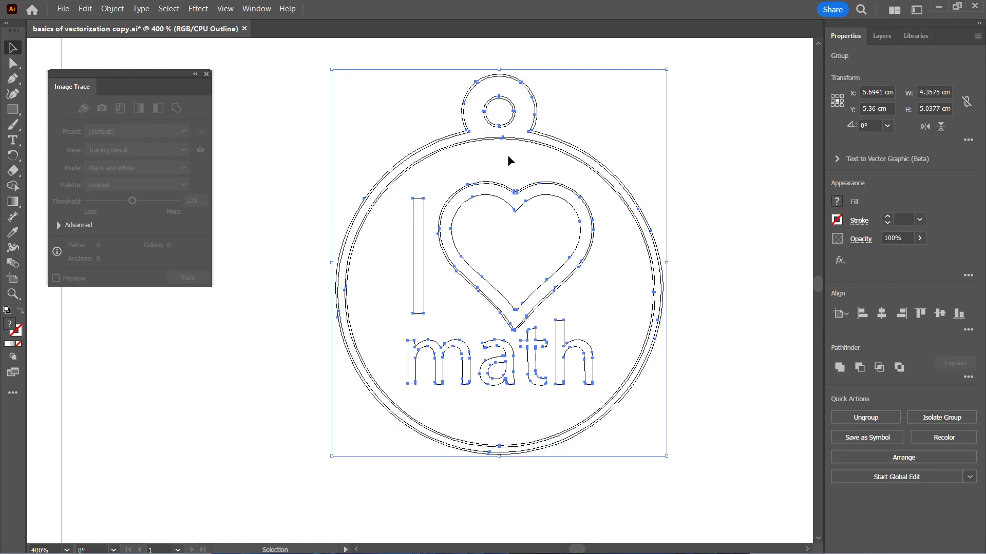
key("ctrl+y")
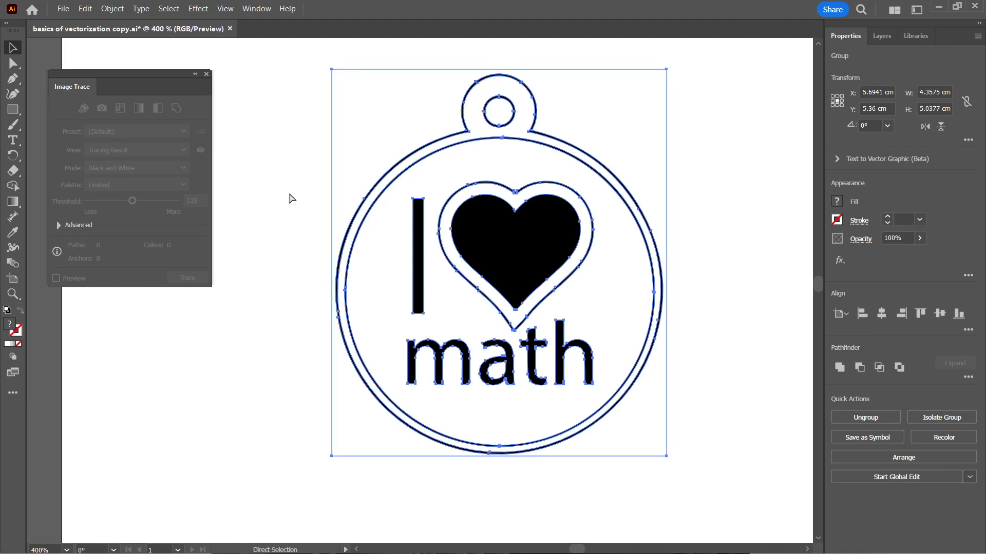
key("ctrl+z")
key("ctrl+z")
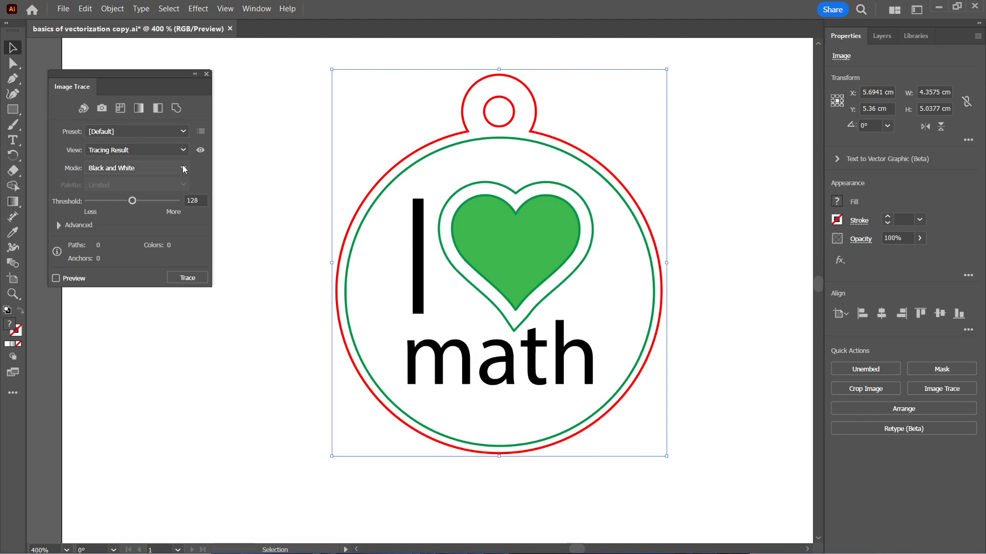
Try tracing the keychain image with the Black and White Logo preset and the Line Art preset
left_click(183, 131)
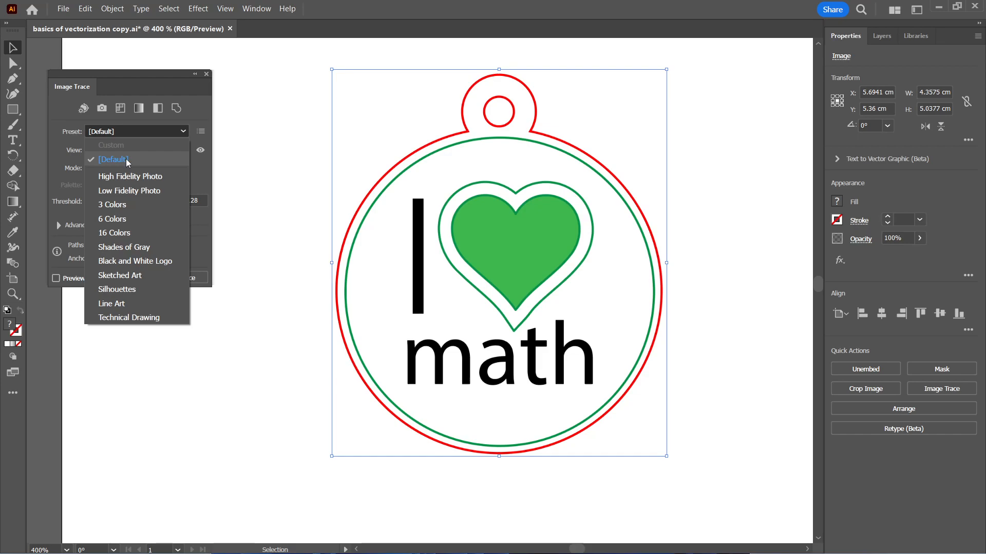
left_click(112, 262)
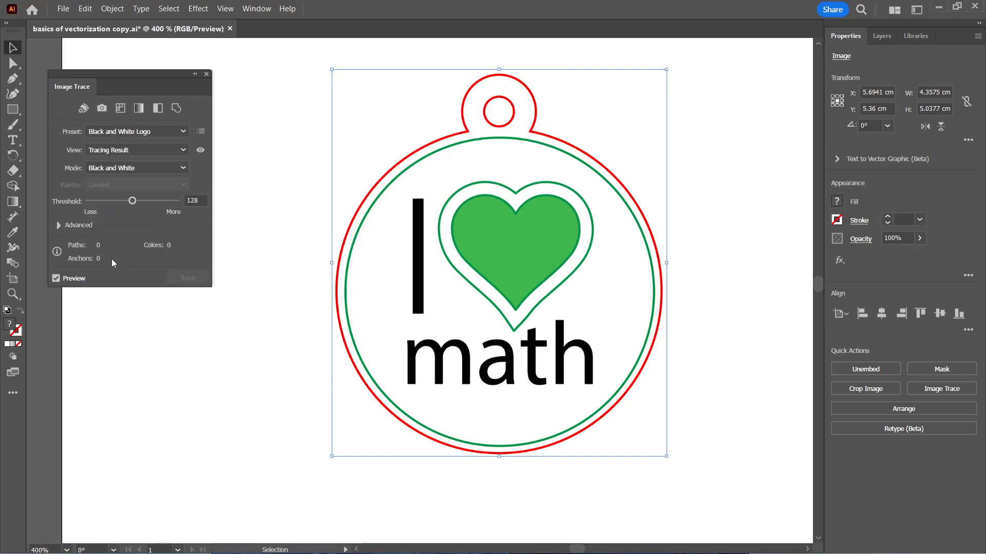
left_click(142, 168)
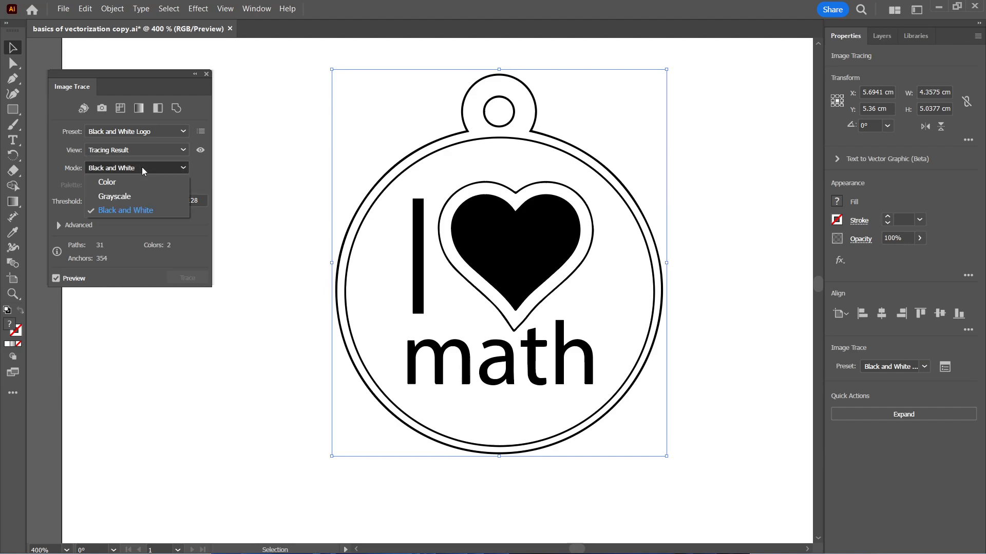
left_click(156, 133)
left_click(161, 131)
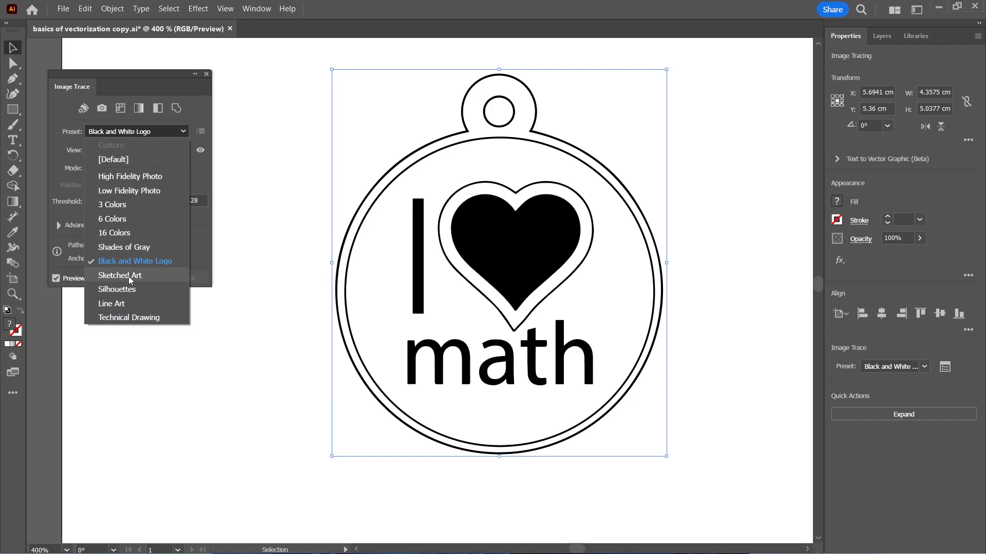
left_click(113, 306)
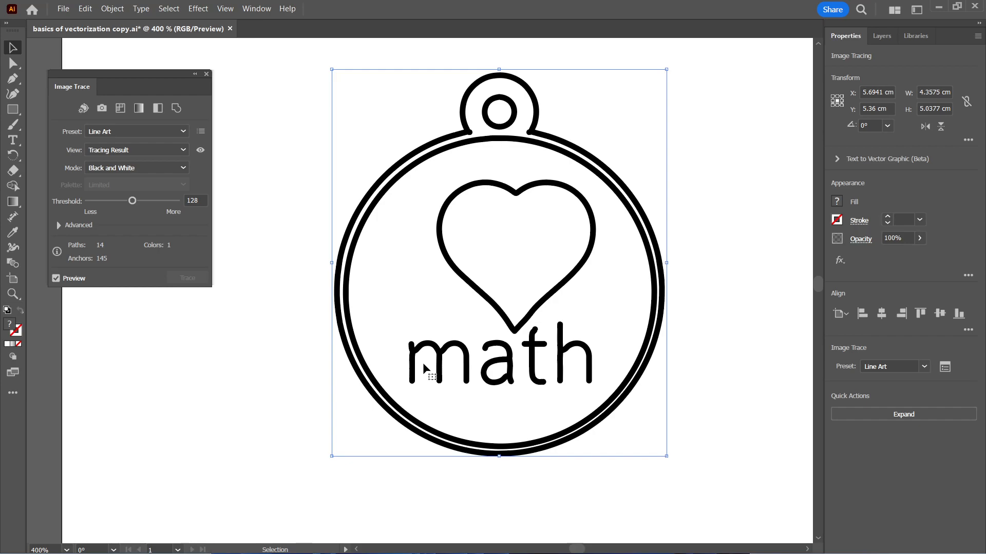
Set the keychain trace to the [Default] preset and expand it into editable vector paths
left_click(170, 131)
left_click(124, 159)
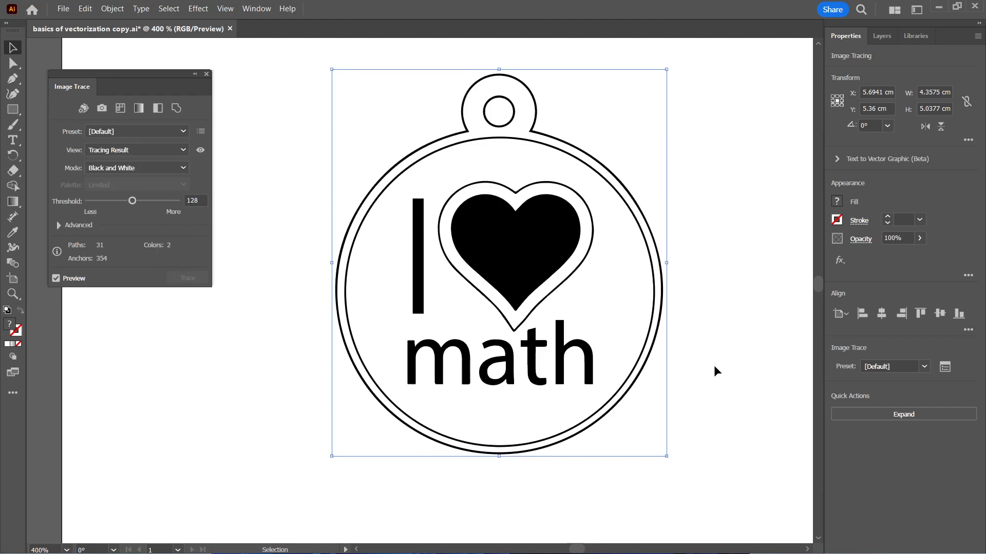
left_click(912, 419)
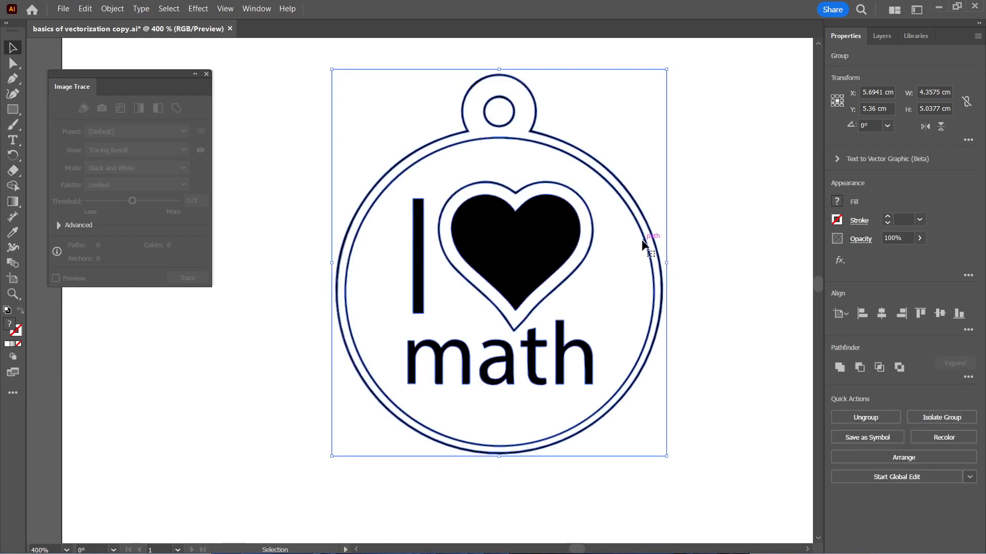
Ungroup the expanded keychain artwork and clear the selection
left_click(111, 9)
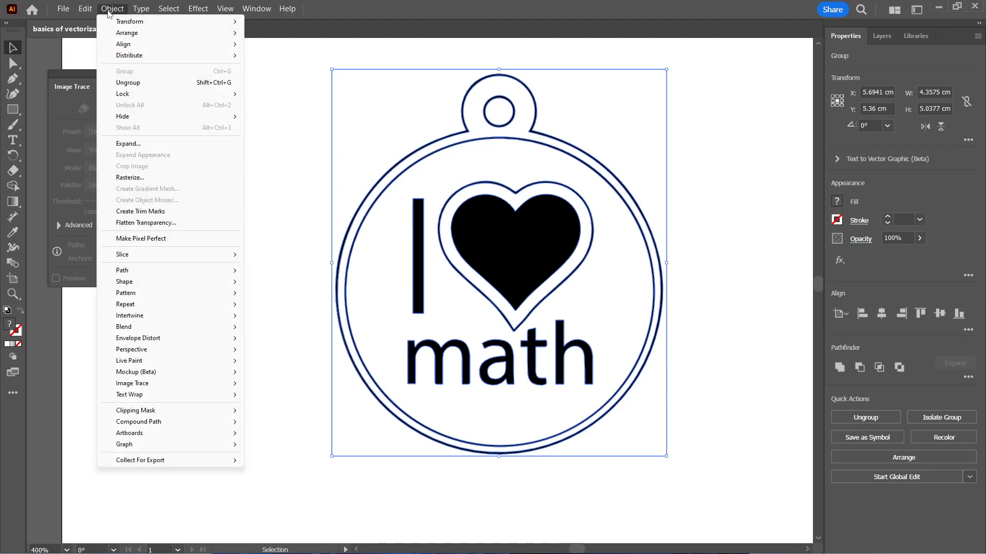
left_click(132, 83)
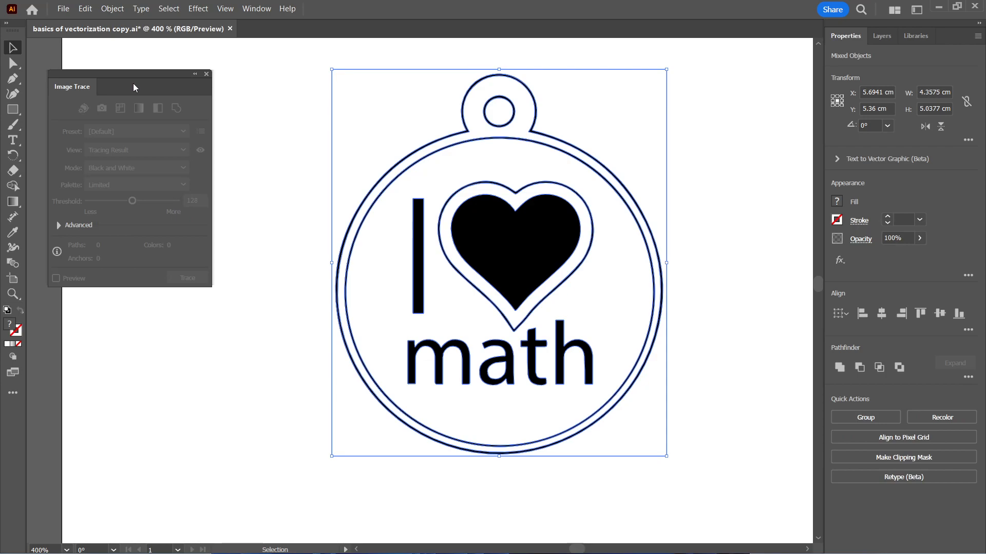
left_click(745, 128)
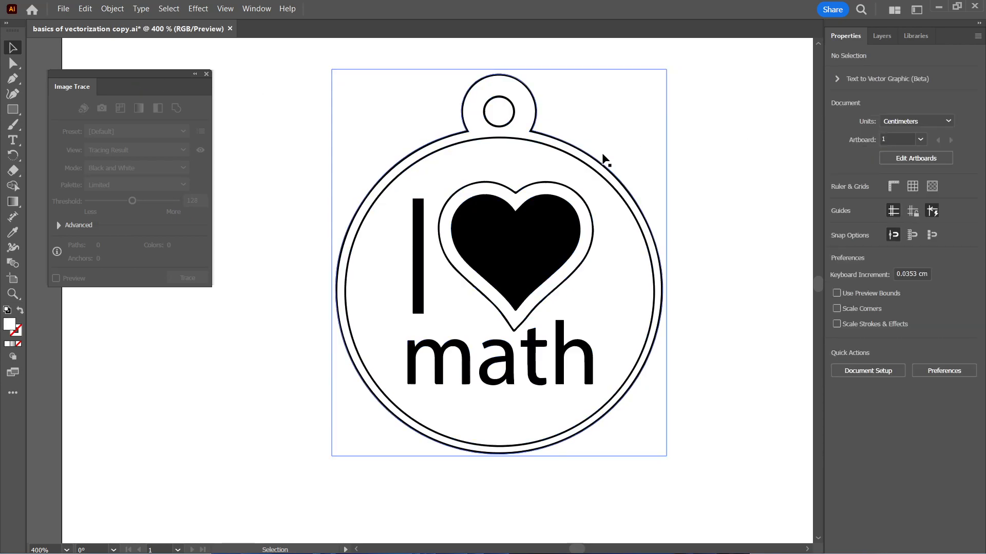
Release the compound path that forms the keychain's outer white band
left_click(598, 165)
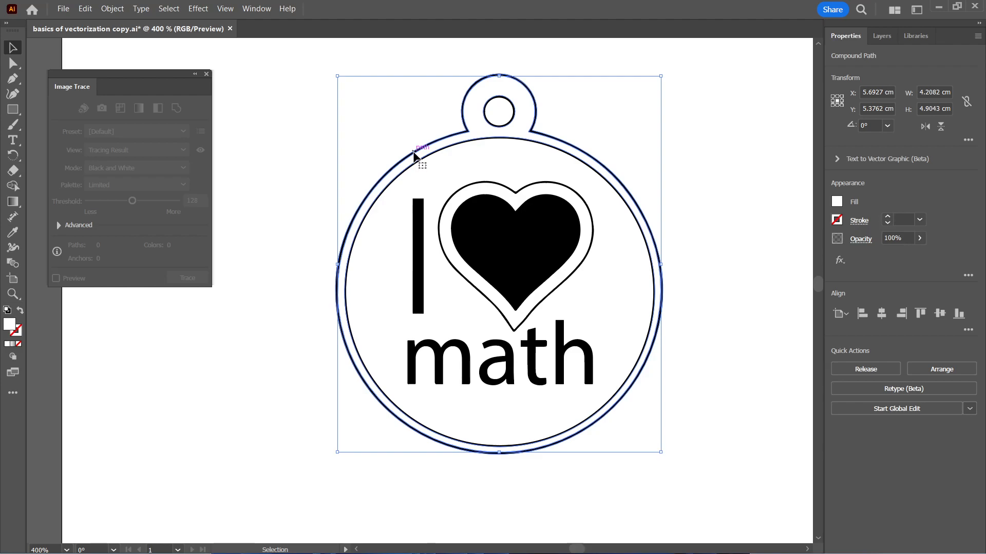
left_click(113, 10)
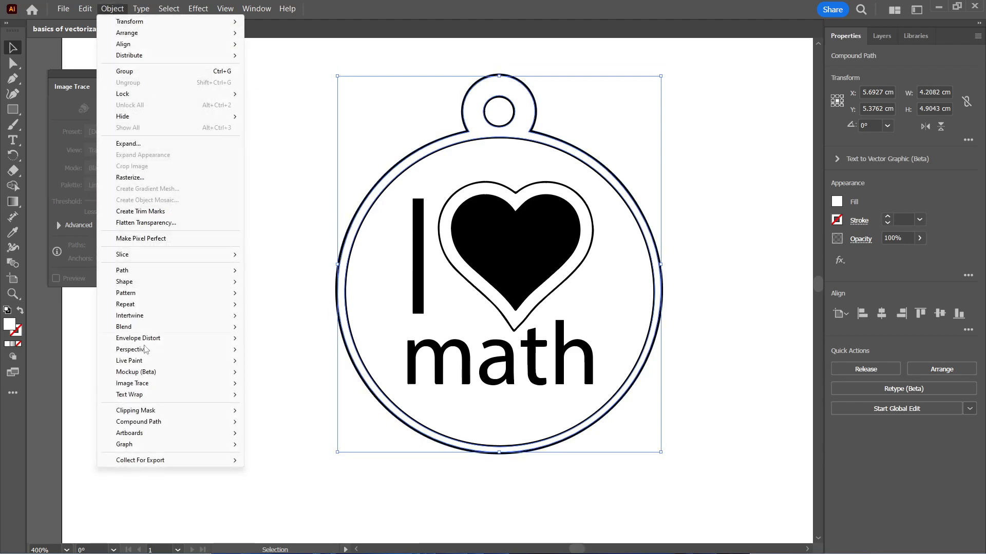
mouse_move(140, 423)
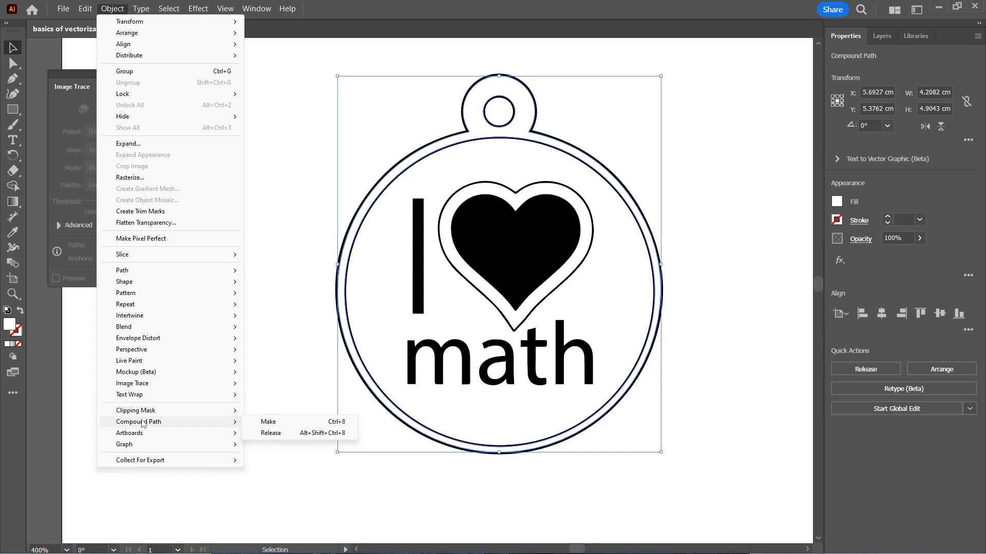
left_click(271, 433)
Select the whole keychain artwork and release all of its remaining compound paths
left_click(315, 68)
left_click_drag(315, 64, 726, 519)
left_click(113, 9)
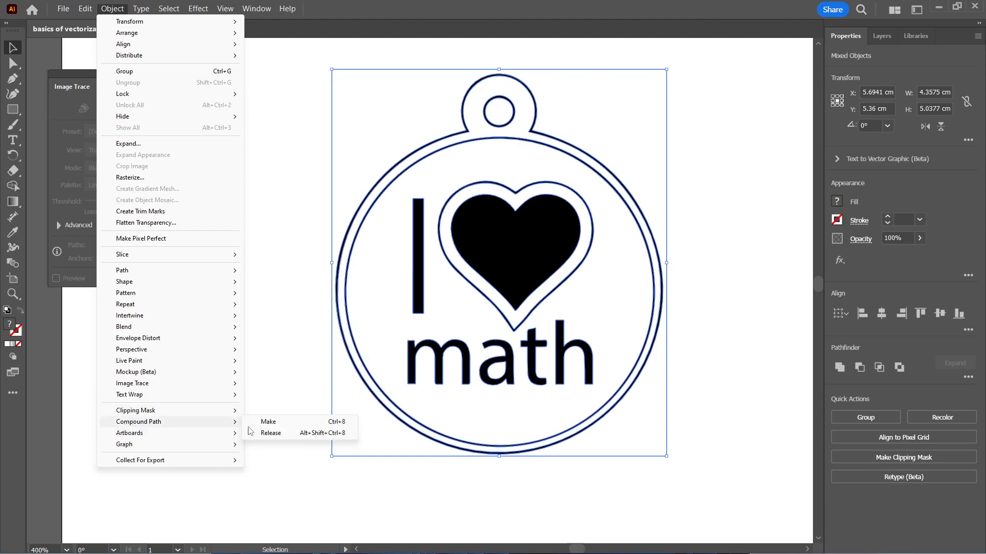
left_click(267, 433)
left_click(696, 135)
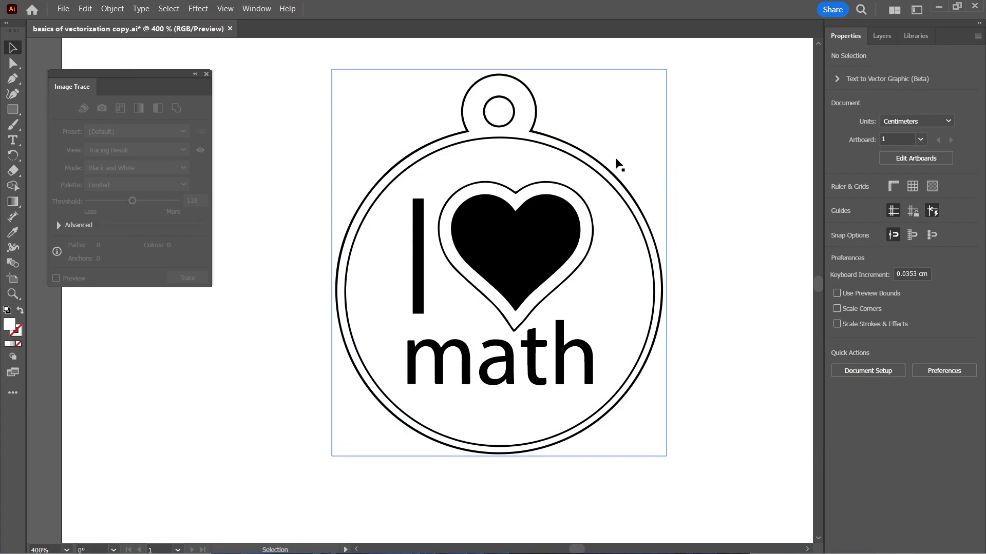
Select and delete the white background rectangle behind the keychain artwork
scroll(613, 167, "up", 3)
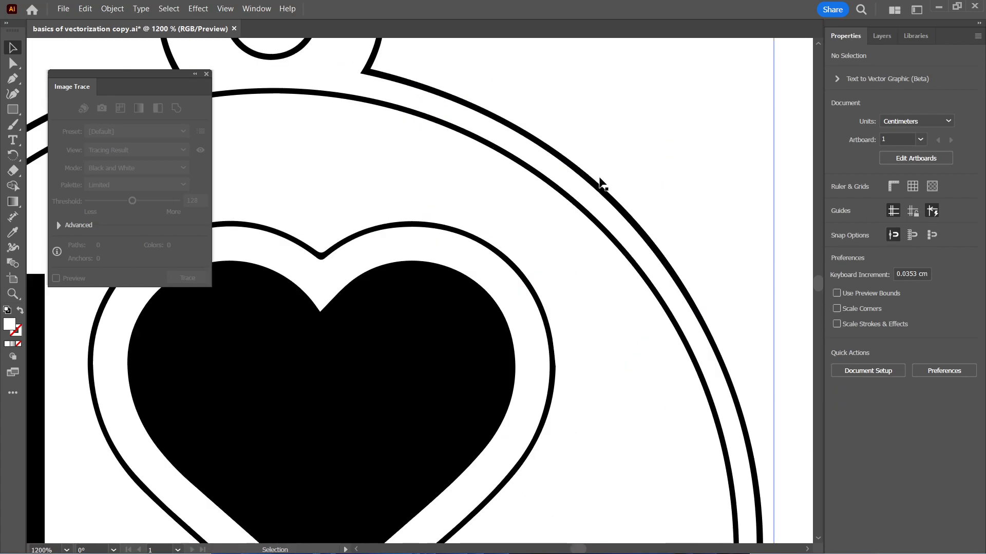
left_click(599, 182)
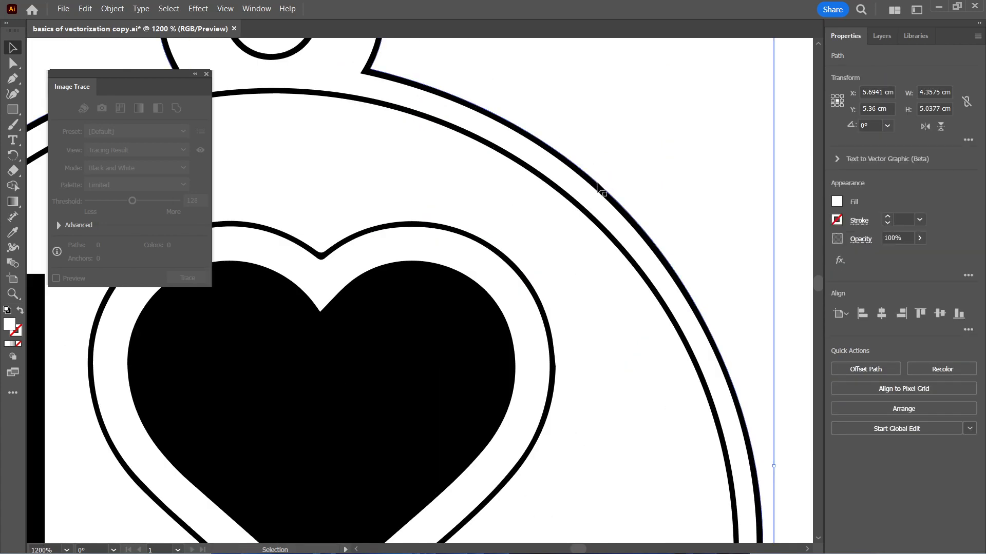
scroll(699, 180, "down", 1)
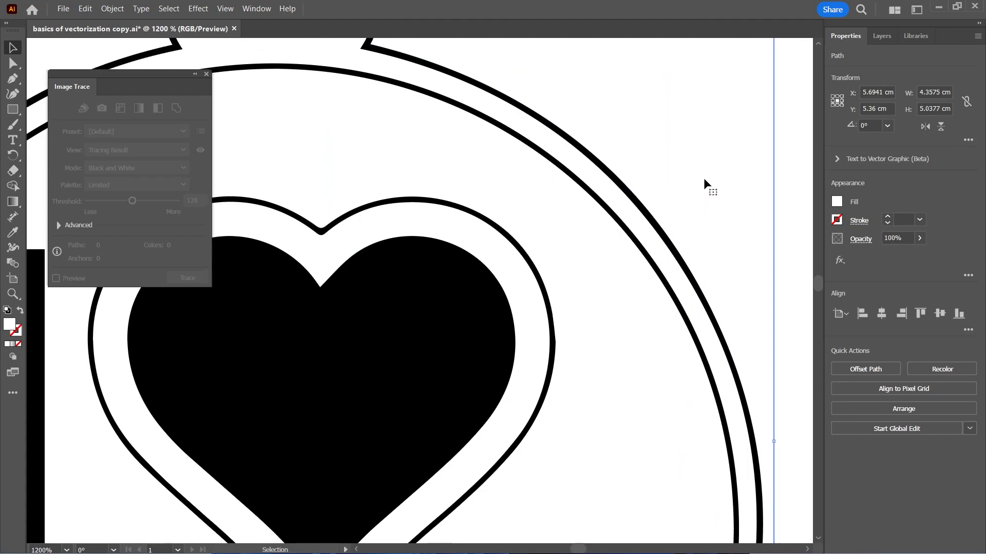
scroll(705, 182, "down", 3)
scroll(704, 183, "down", 2)
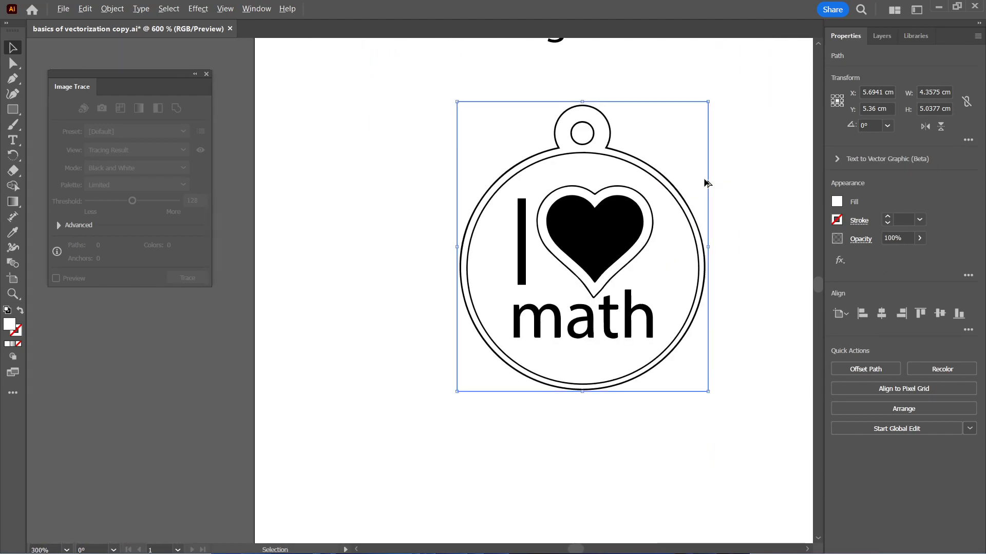
left_click(706, 184)
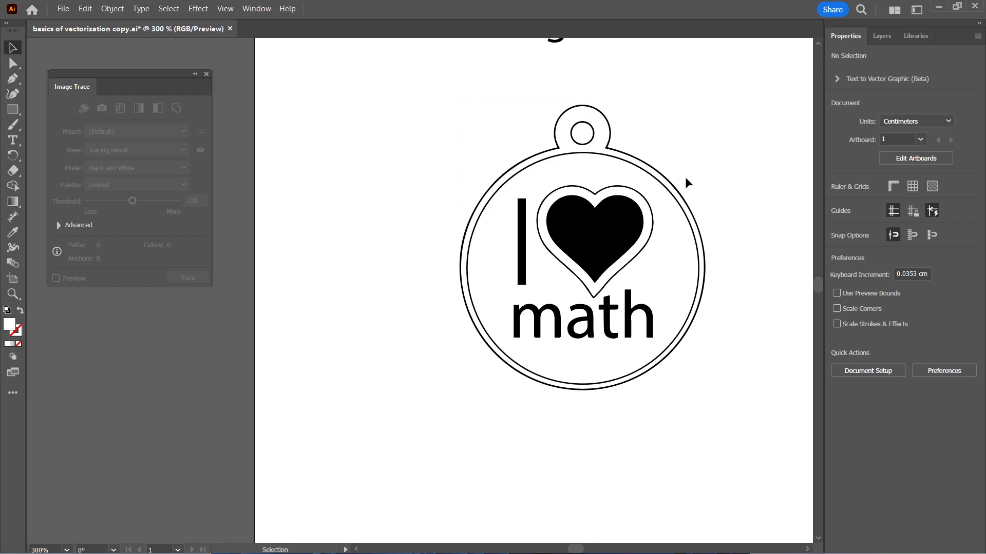
Delete the white filled shape between the keychain's outer and inner ring outlines
scroll(674, 191, "up", 2)
scroll(674, 193, "down", 2)
scroll(683, 190, "left", 2)
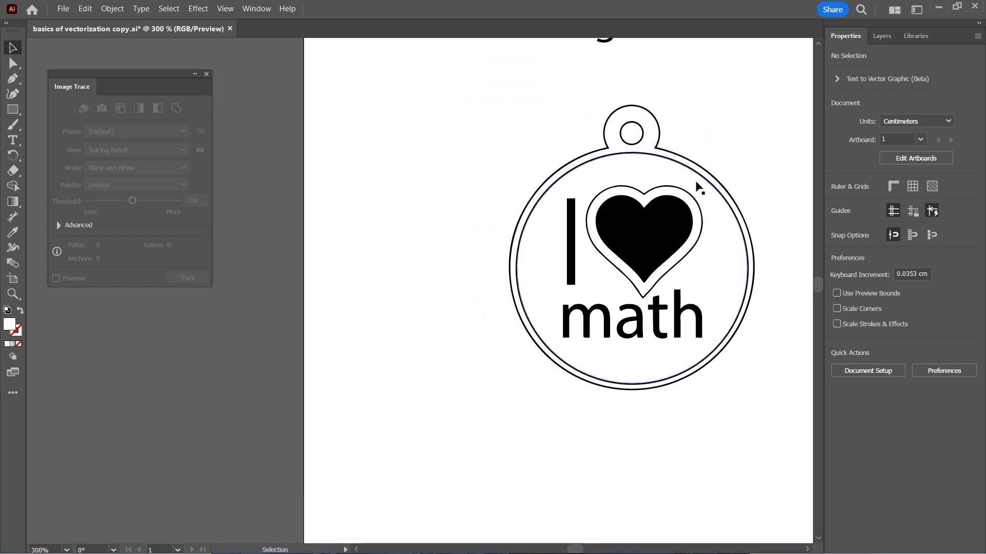
scroll(704, 192, "up", 4)
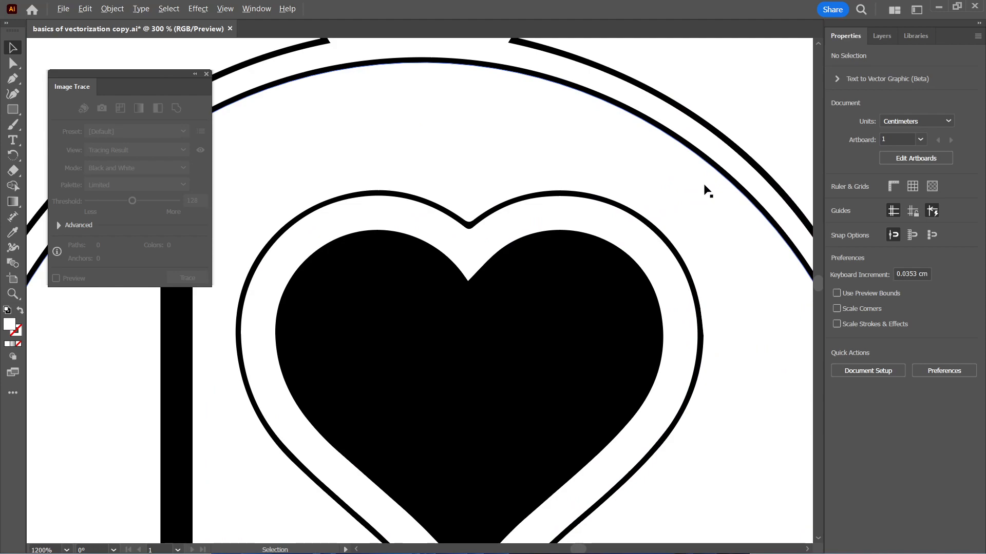
left_click(726, 145)
key("Delete")
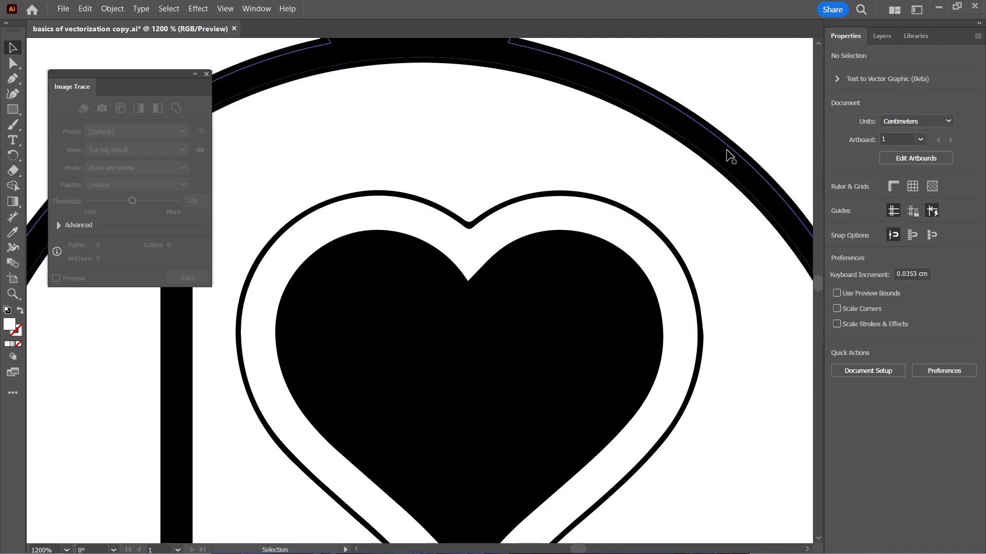
Select and delete the white circle path just inside the keychain's black ring
left_click(721, 177)
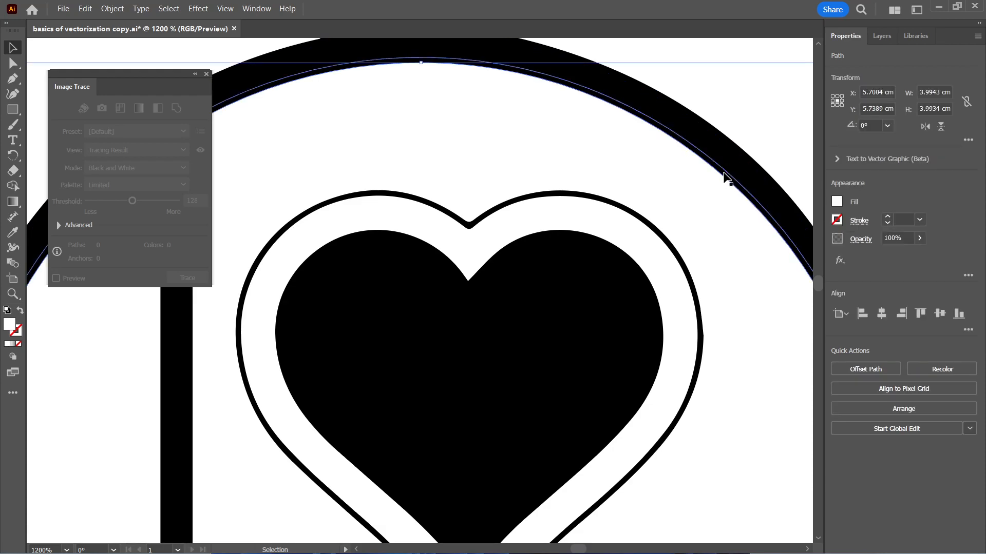
key("Delete")
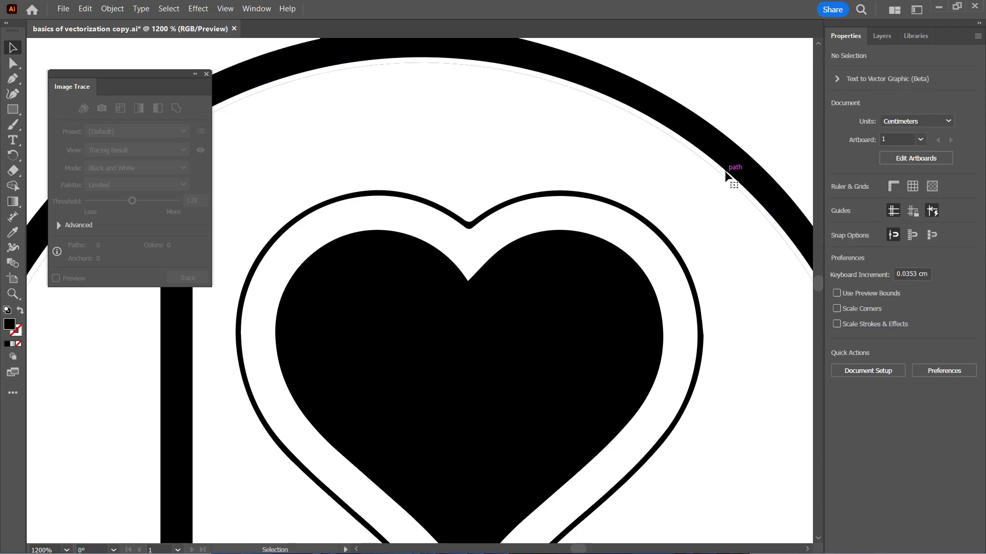
scroll(725, 171, "down", 1)
scroll(725, 173, "down", 4)
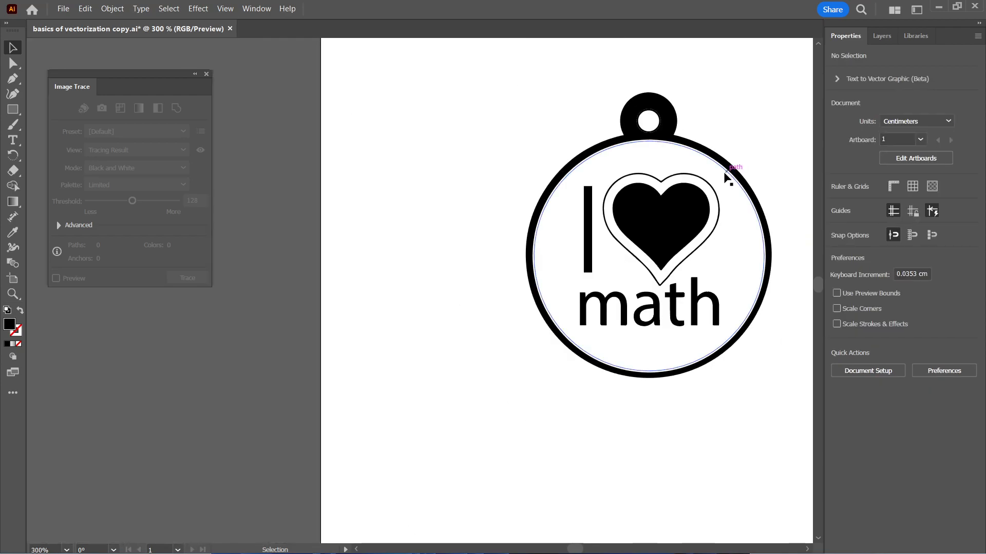
Switch to outline view and delete the duplicate circle paths along the ring's inner edge, leaving a single circle
scroll(685, 193, "up", 2)
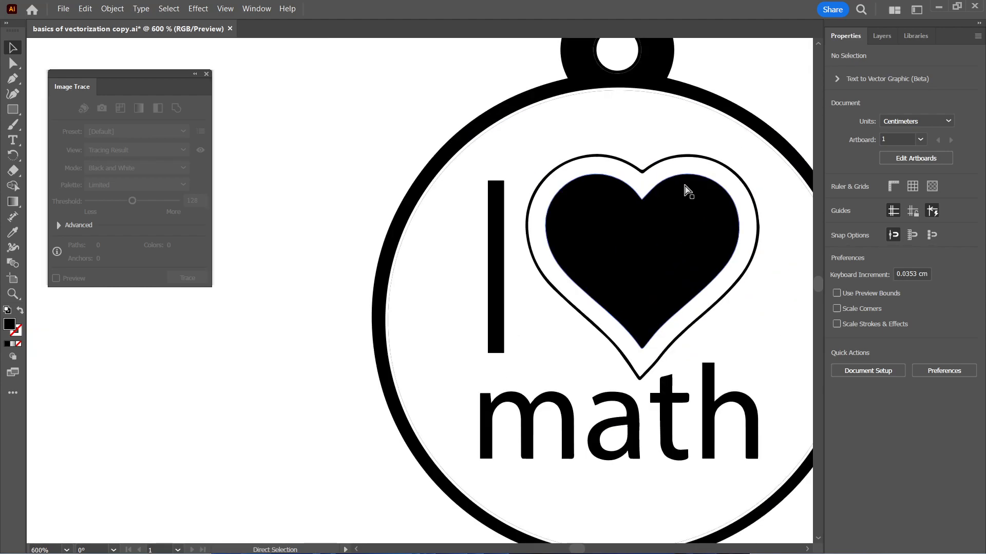
key("ctrl+y")
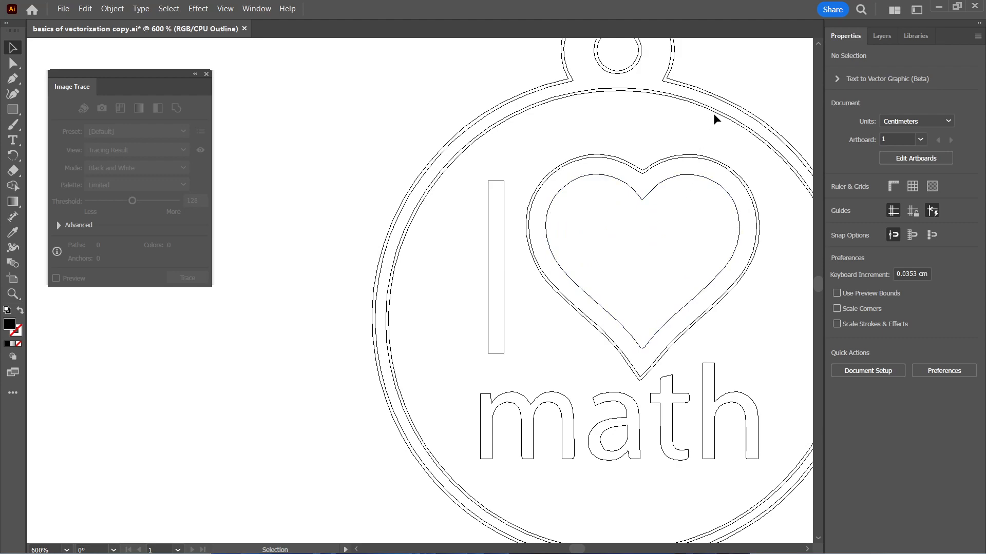
left_click(716, 117)
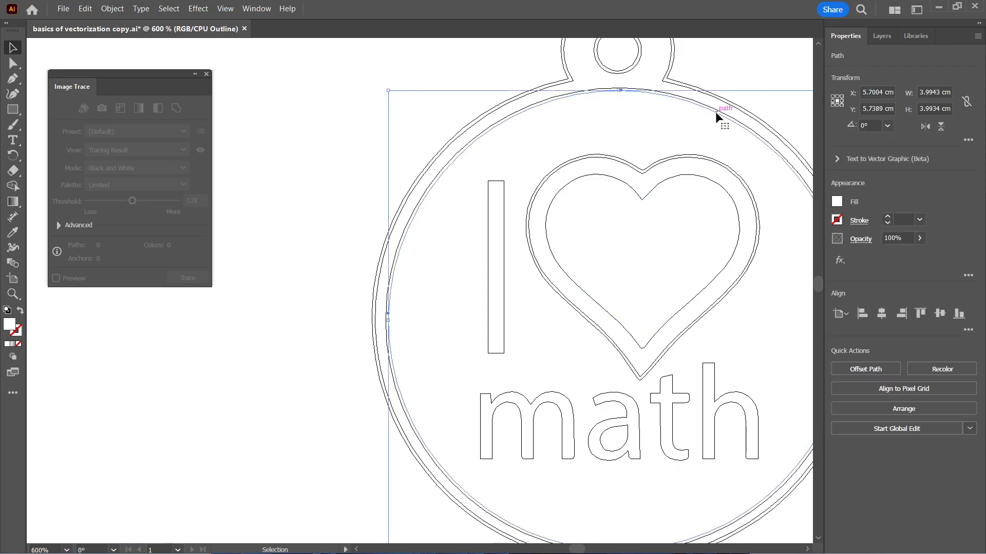
key("Delete")
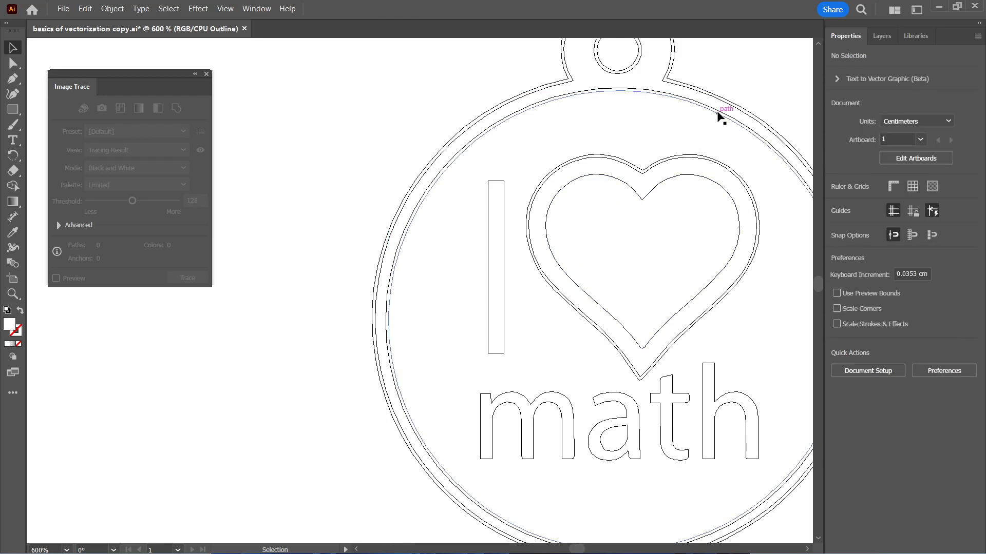
left_click(717, 110)
key("Delete")
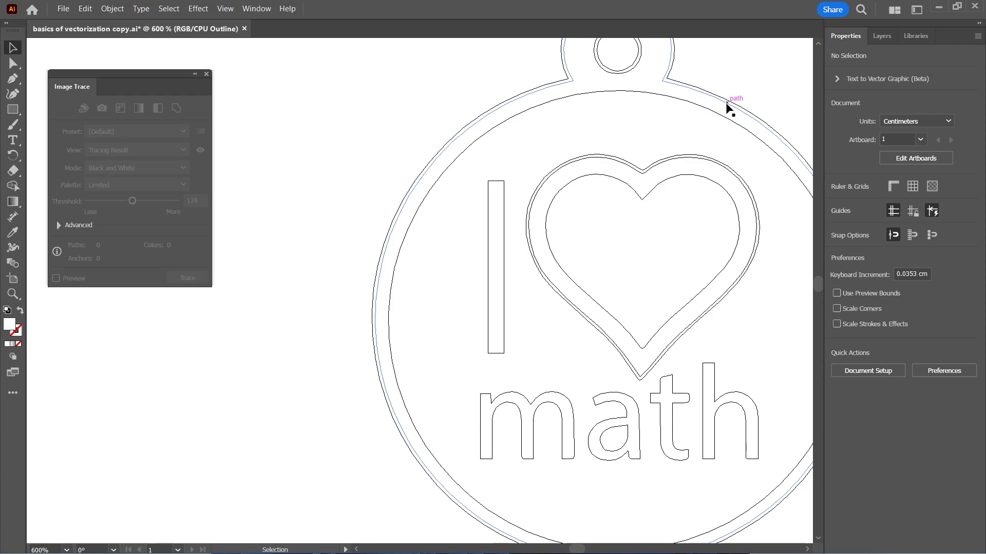
Delete the duplicate paths along the keychain's outer contour and around the hanging hole
left_click(726, 103)
key("Delete")
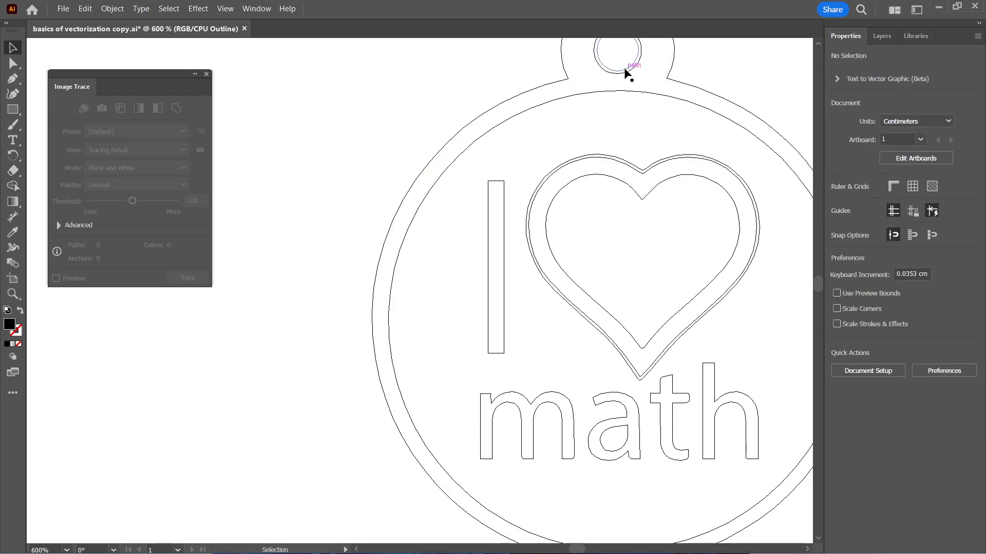
left_click(625, 69)
key("Delete")
left_click(624, 68)
key("Delete")
Select the keychain's remaining outer contour and switch back to preview view
left_click(713, 92)
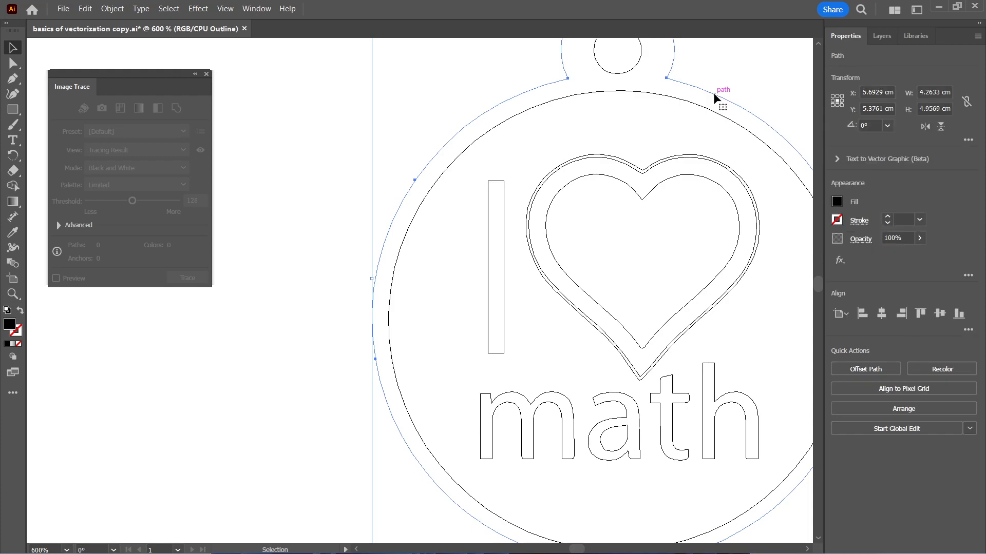
scroll(670, 195, "down", 2)
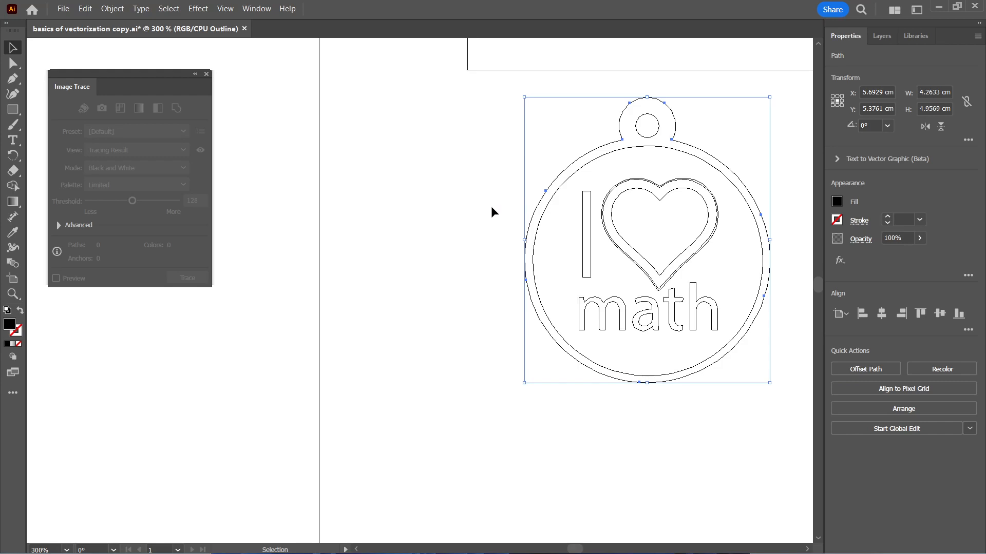
key("a")
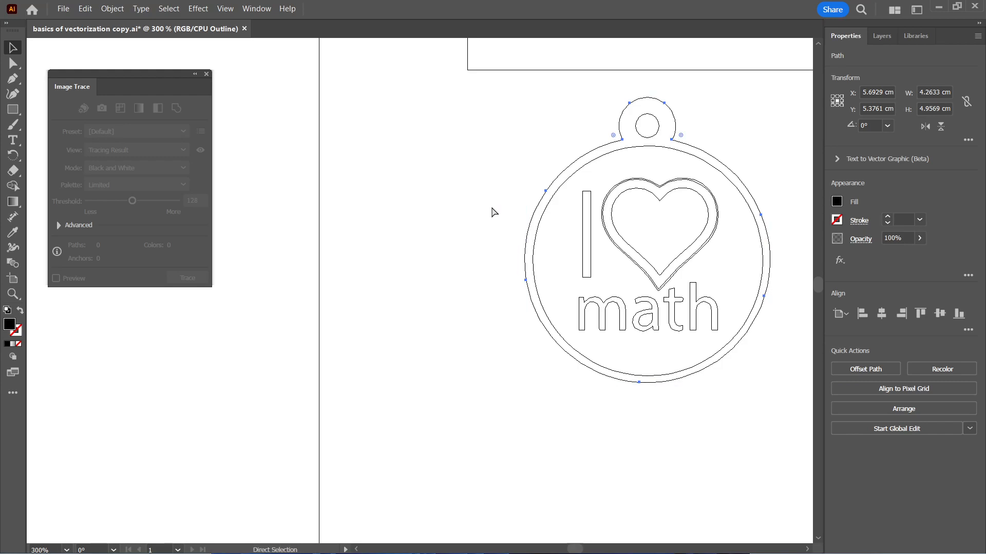
key("ctrl+y")
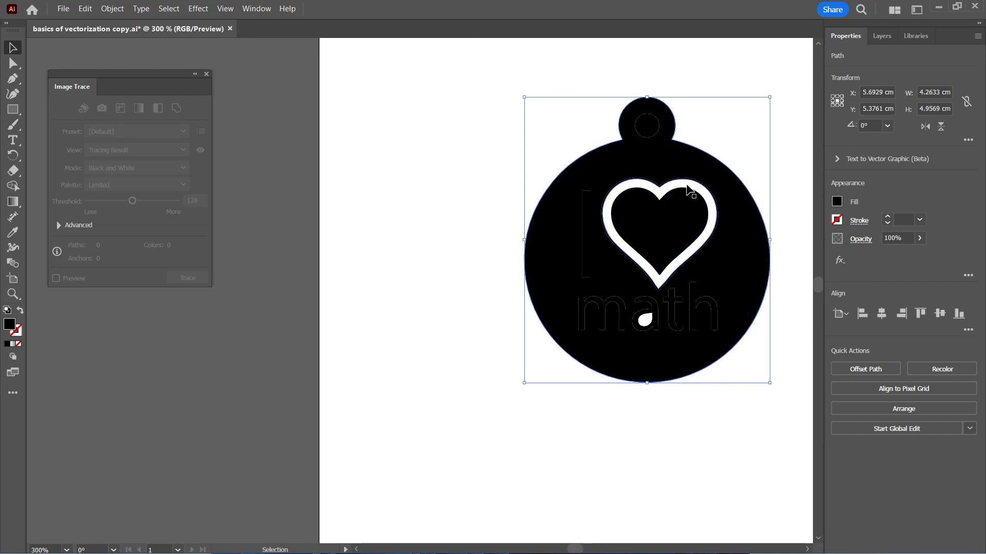
Swap the fill and stroke of the keychain's inner circle, giving it a black stroke and no fill
left_click(718, 180)
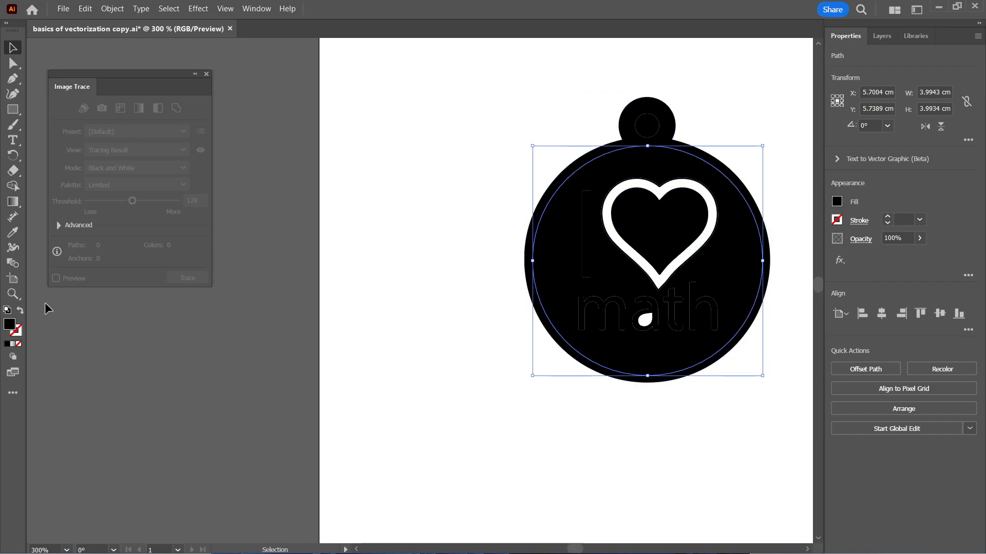
left_click(19, 312)
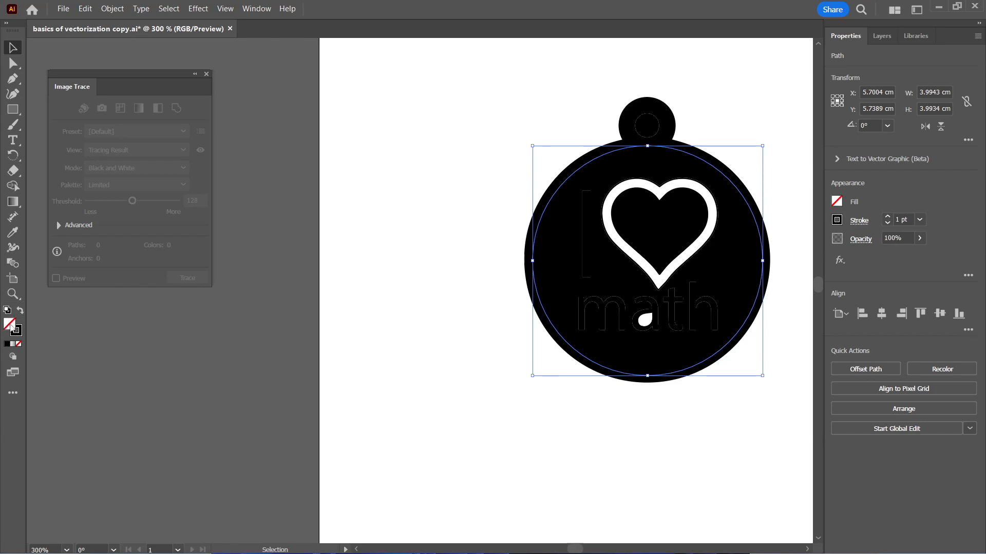
left_click(381, 365)
Select the whole keychain artwork and give all its paths no fill and a 1 pt black stroke
left_click_drag(485, 87, 799, 414)
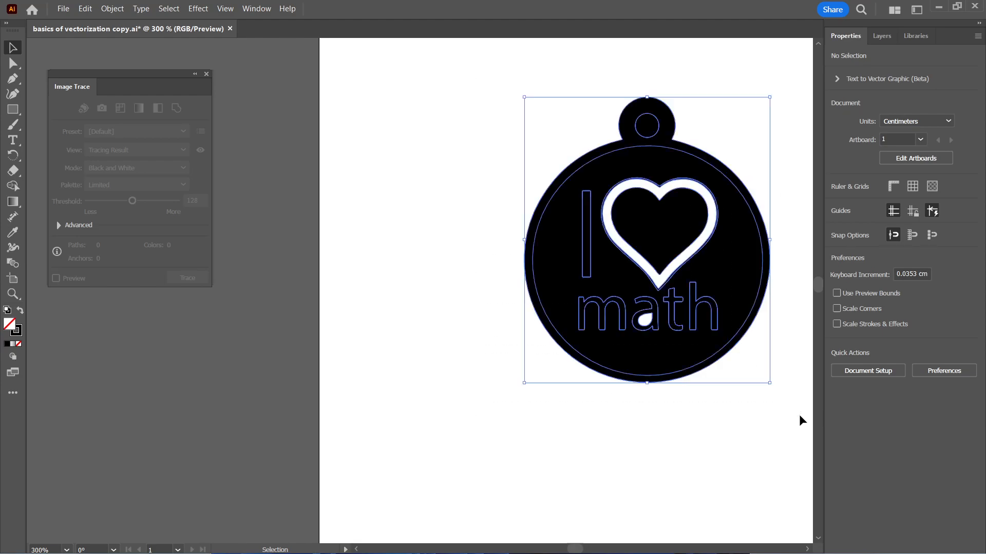
left_click(19, 344)
left_click(7, 344)
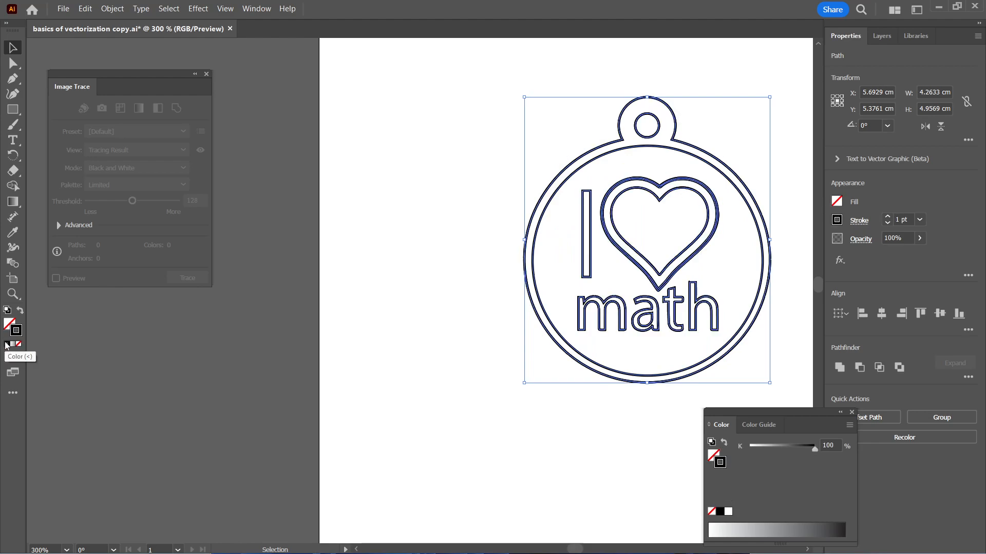
left_click(357, 267)
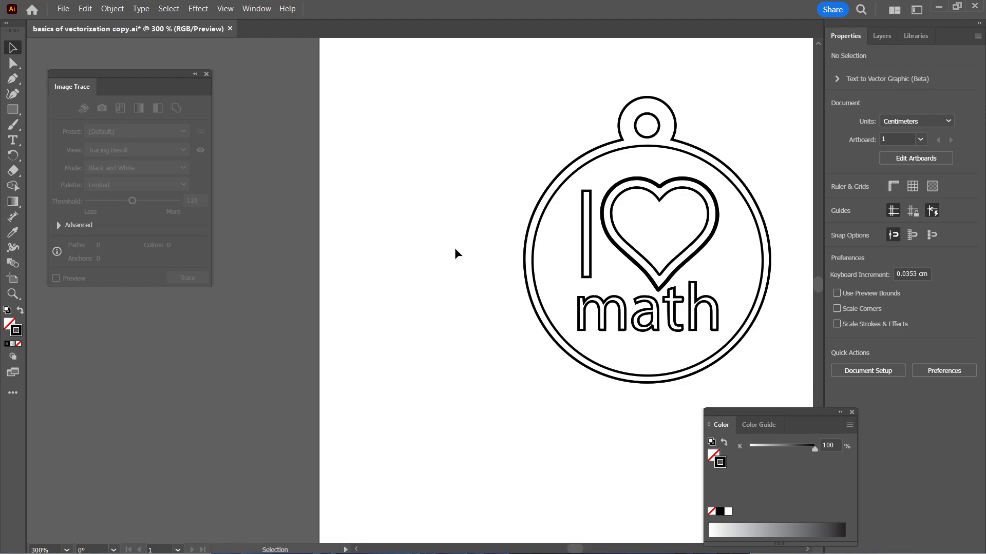
Close the Color panel, select the dinosaur drawing and trace it with the Line Art preset
scroll(455, 248, "down", 6)
scroll(456, 255, "down", 3)
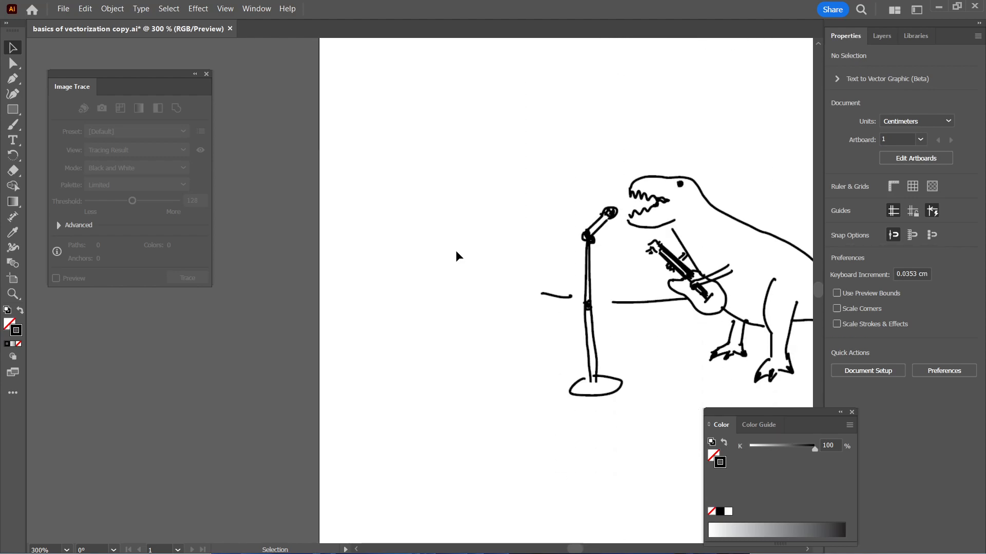
left_click(851, 412)
scroll(578, 549, "left", 3)
scroll(579, 550, "right", 2)
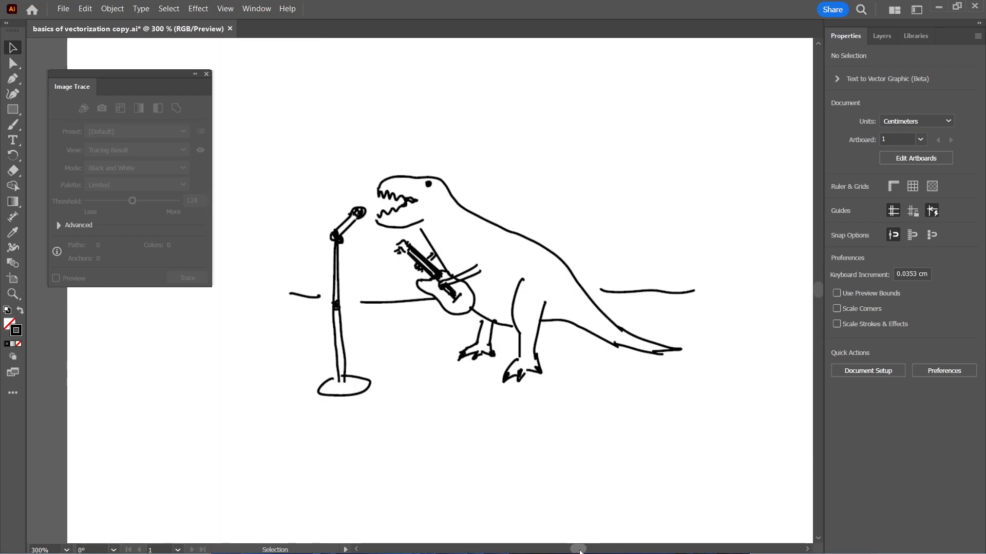
left_click(327, 229)
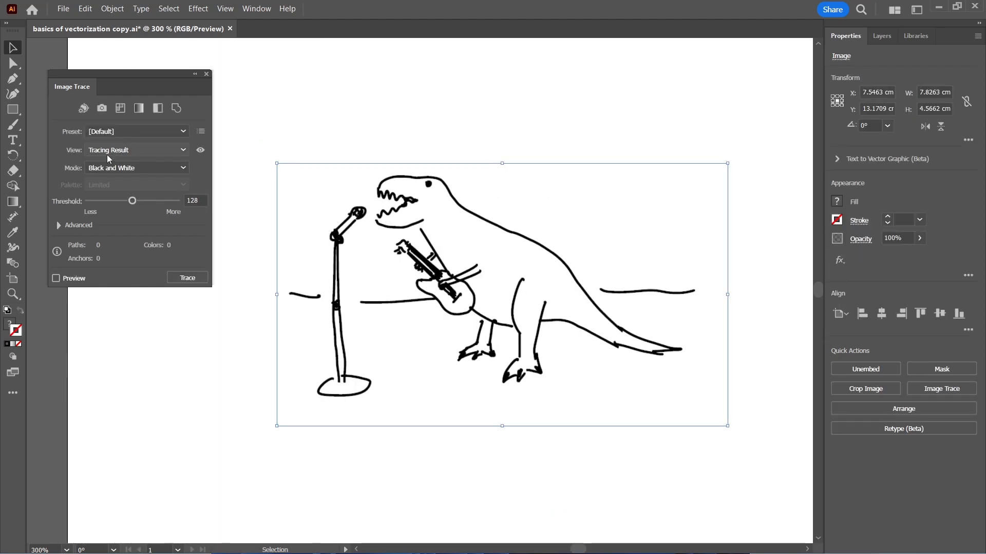
left_click(110, 169)
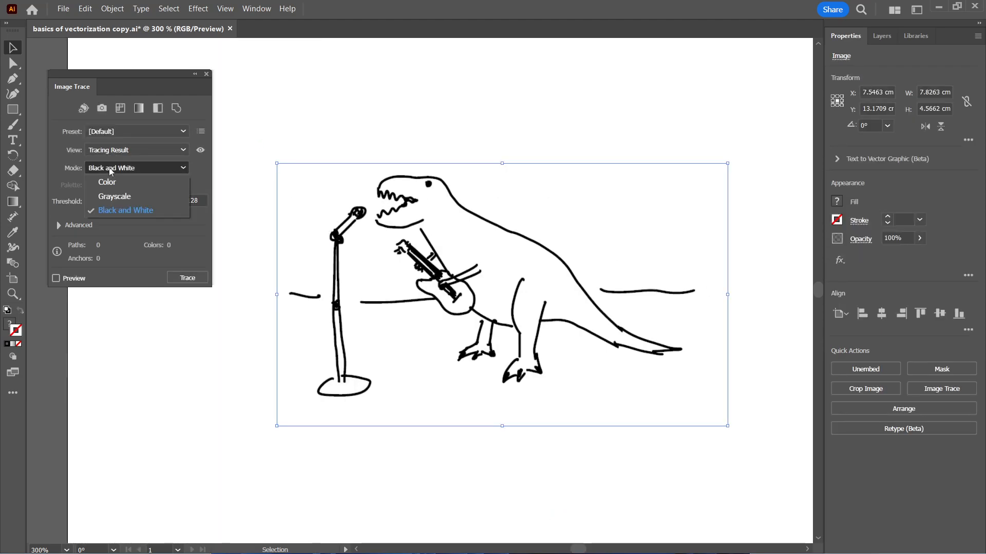
left_click(133, 131)
left_click(133, 131)
left_click(128, 306)
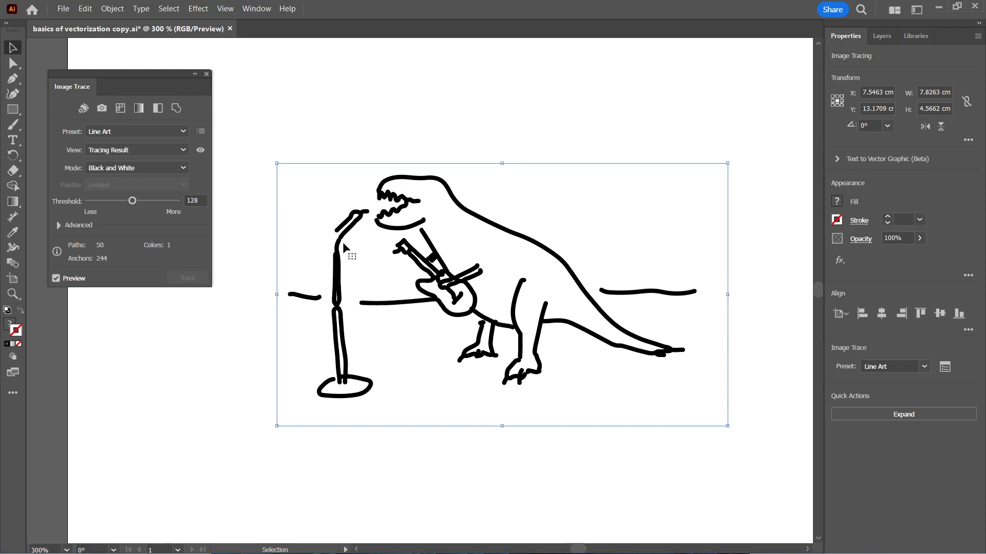
Try lower and higher thresholds on the dinosaur tracing, settle on a low one and expand it into paths
left_click_drag(134, 201, 122, 202)
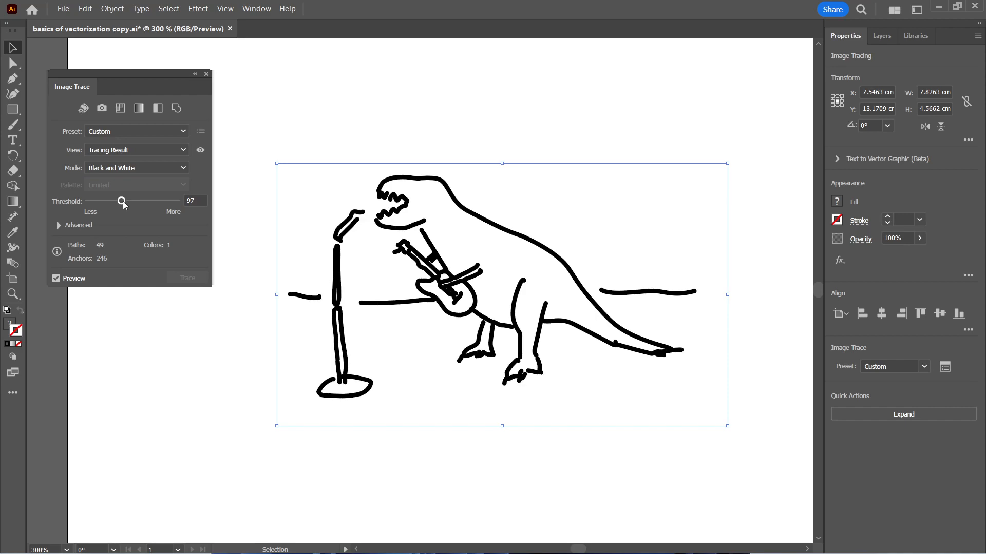
mouse_move(123, 201)
left_mouse_down()
mouse_move(109, 202)
mouse_move(154, 202)
left_mouse_up()
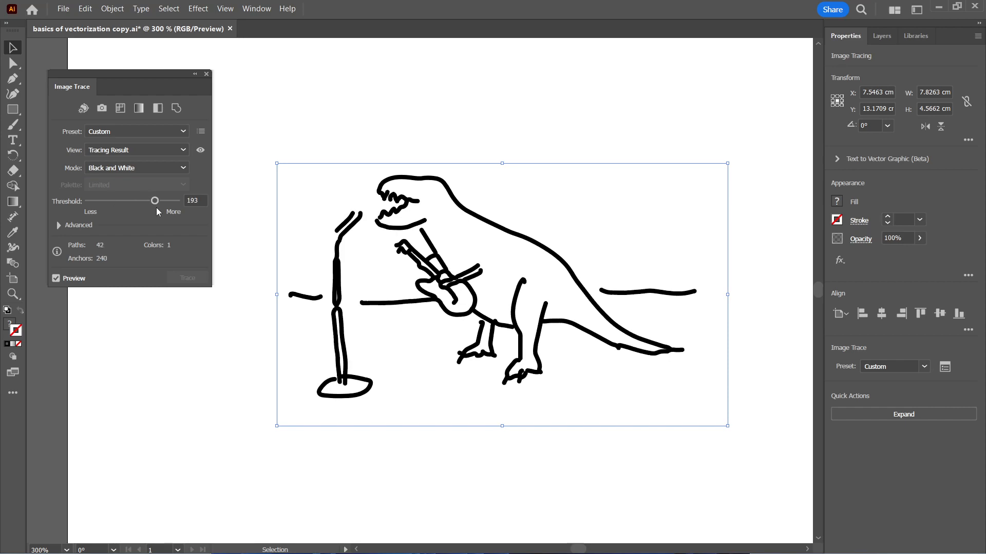
left_click_drag(155, 201, 109, 202)
left_click(897, 414)
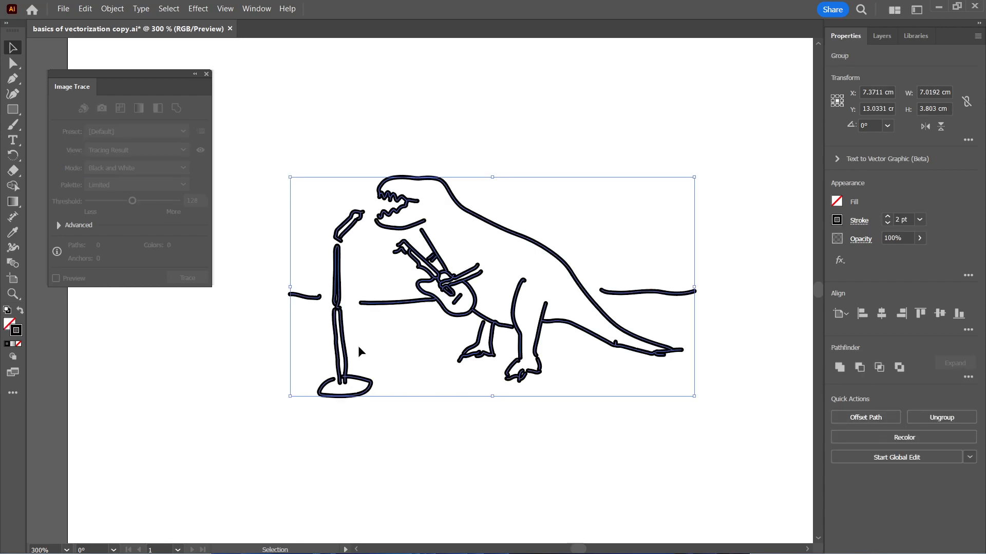
Select the cut-out dancer image without a background and trace it with the Silhouettes preset
key("ctrl+1")
scroll(447, 479, "down", 3)
scroll(447, 483, "down", 2)
scroll(488, 492, "up", 4)
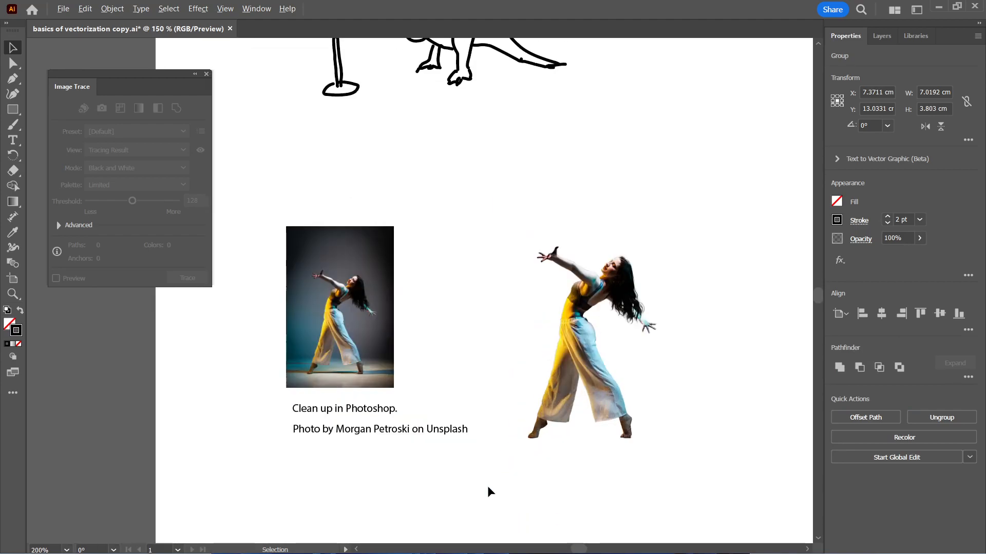
scroll(487, 492, "down", 2)
scroll(488, 488, "up", 1)
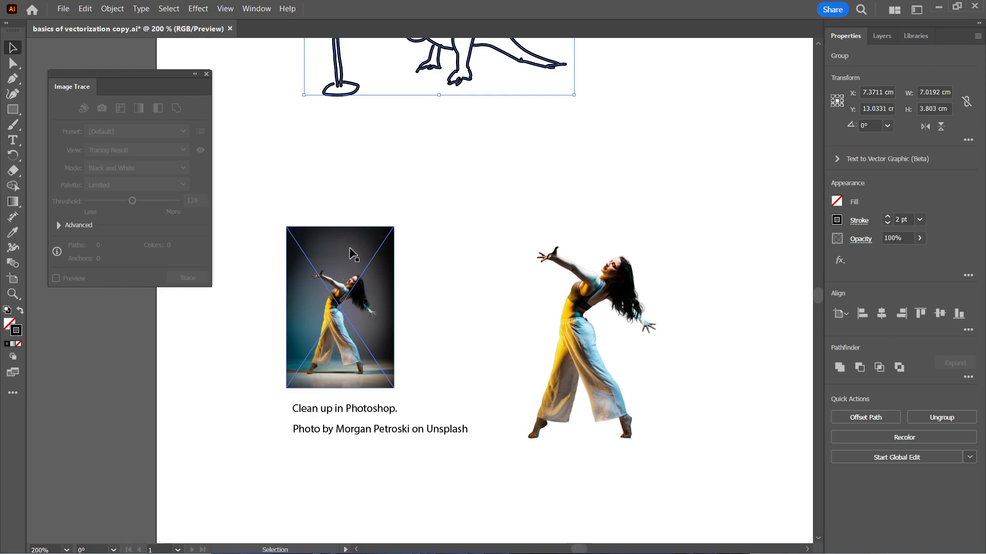
left_click(584, 350)
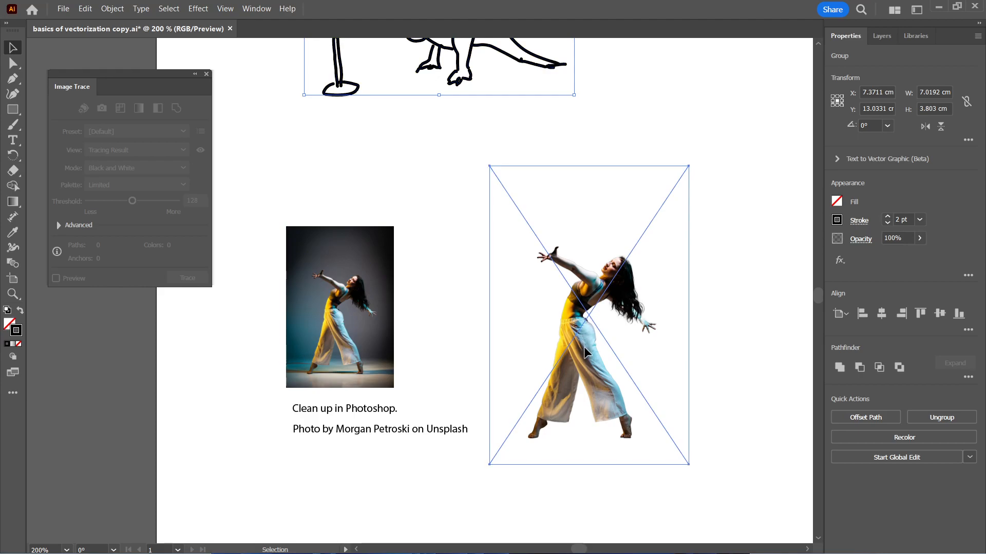
left_click(181, 131)
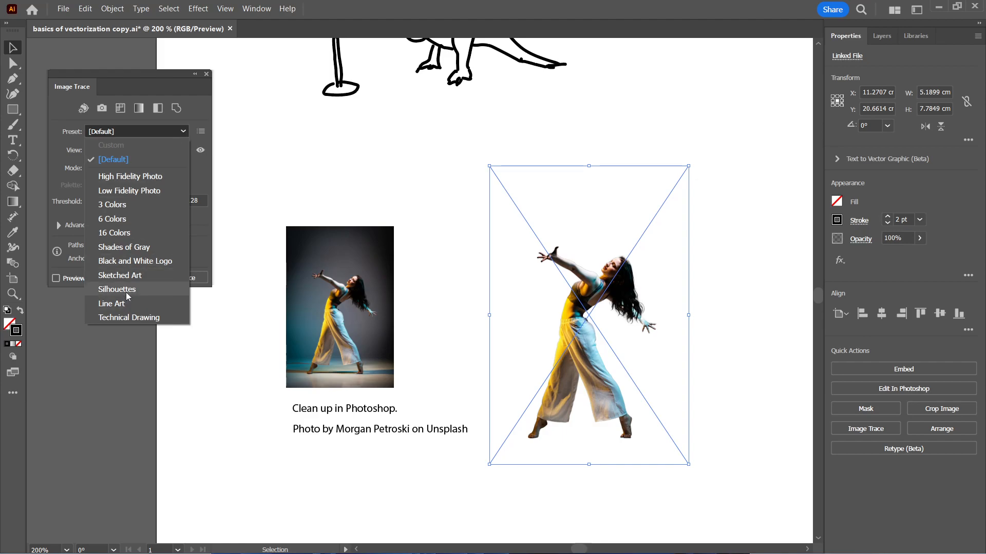
left_click(126, 291)
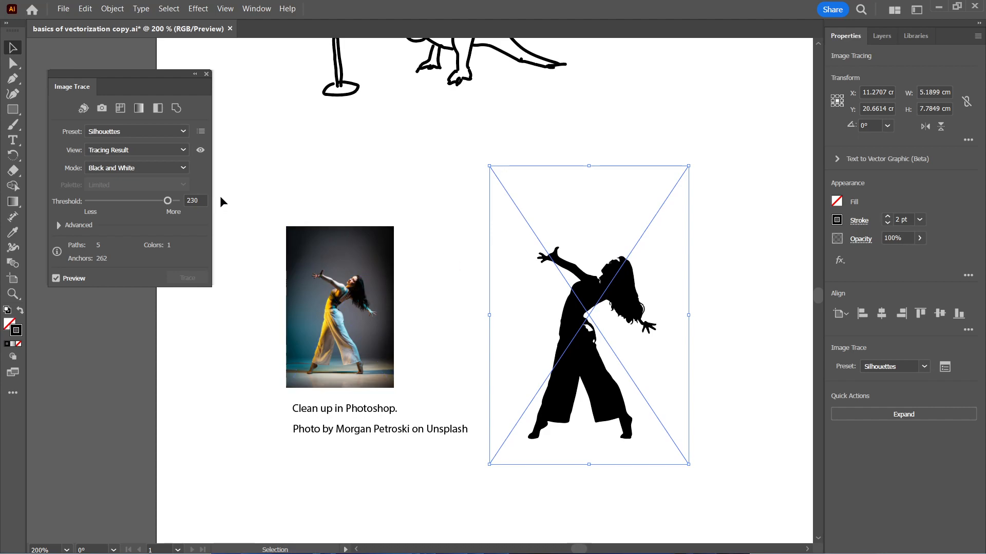
Raise the dancer tracing's threshold to 252 and expand it into paths
left_click_drag(168, 200, 174, 200)
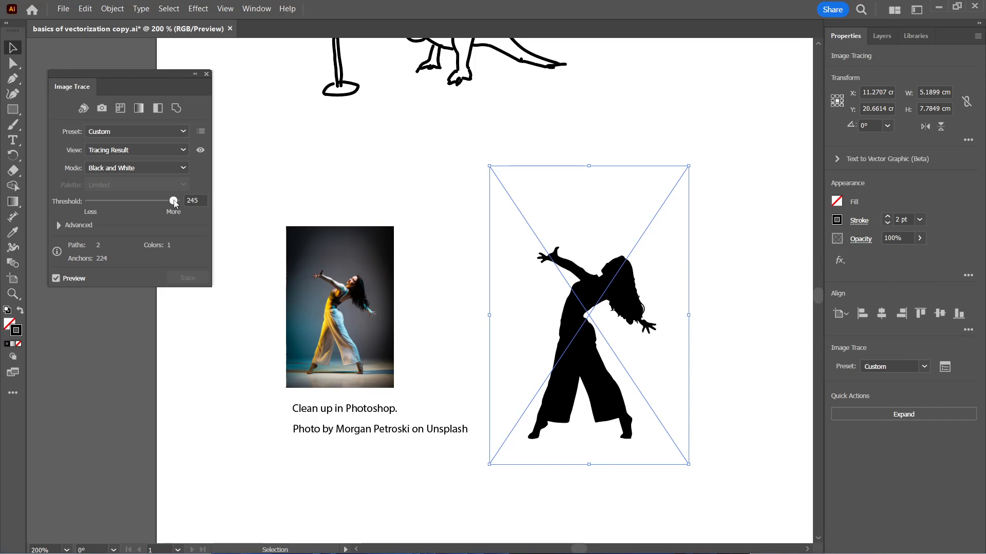
left_click_drag(174, 200, 177, 200)
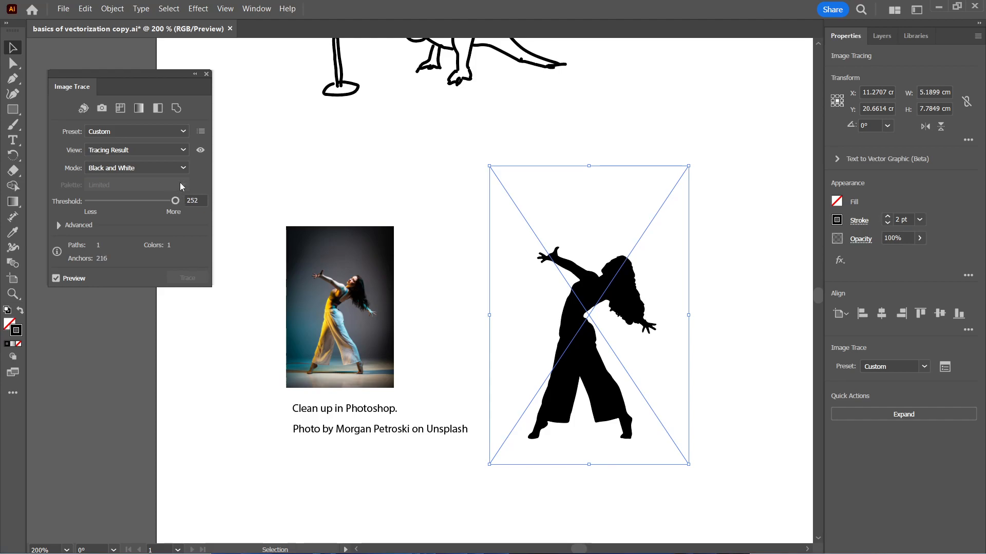
left_click(930, 414)
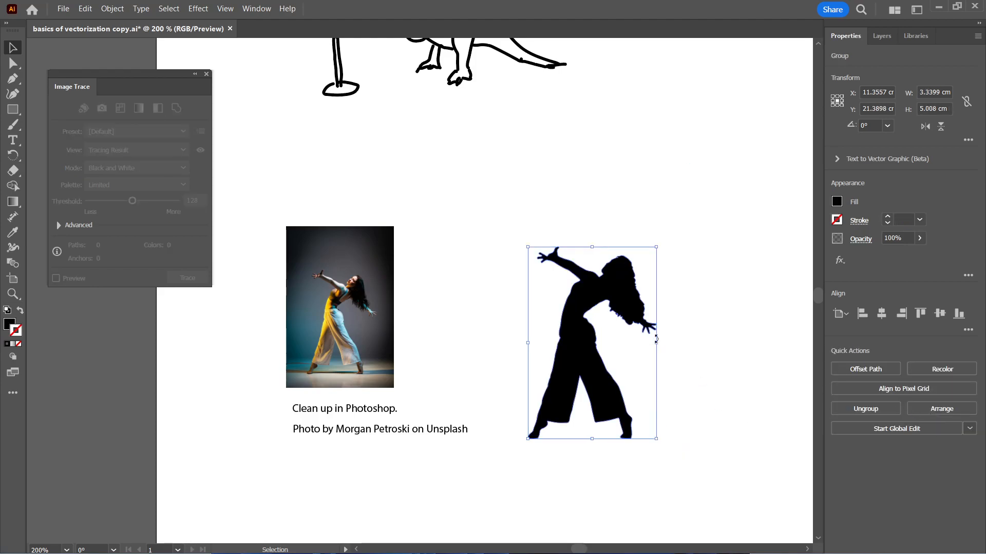
scroll(659, 335, "up", 2, "alt")
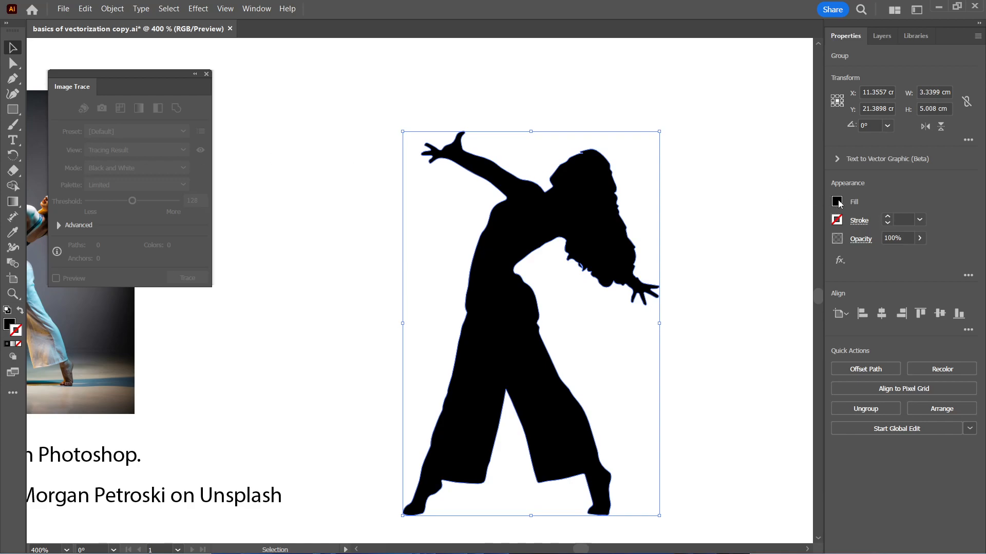
Swap the dancer silhouette's fill and stroke to leave a black outline, and examine its anchor points along the hair
left_click(21, 311)
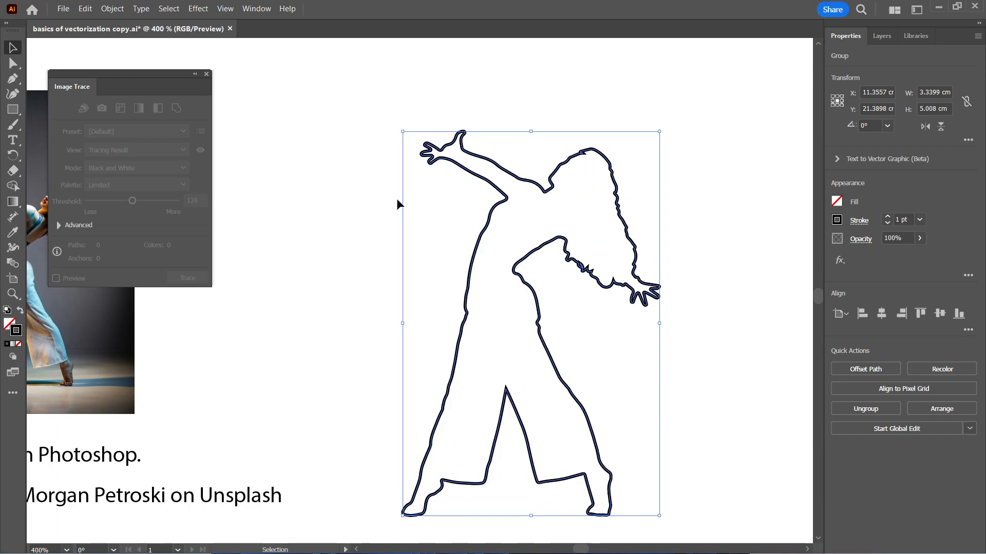
left_click(13, 63)
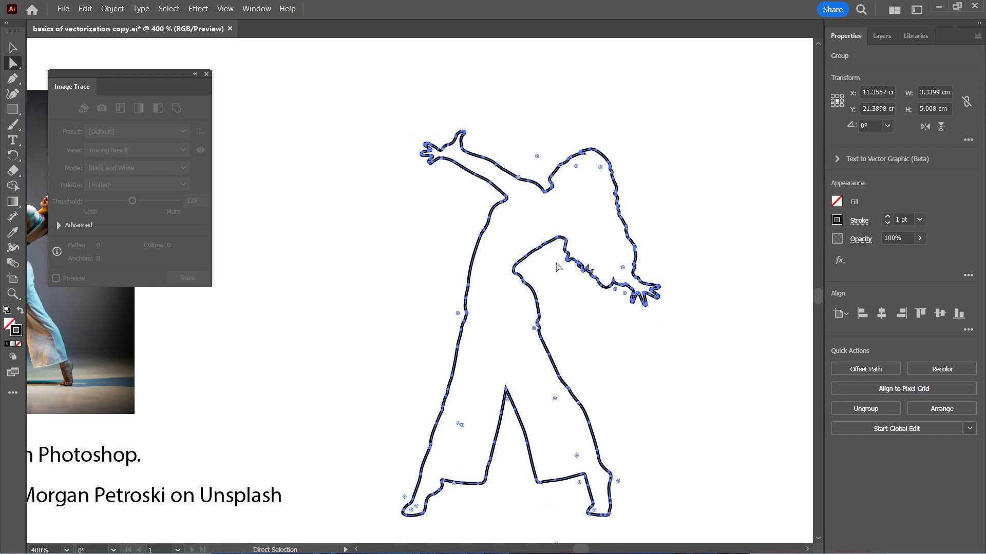
scroll(593, 272, "up", 5)
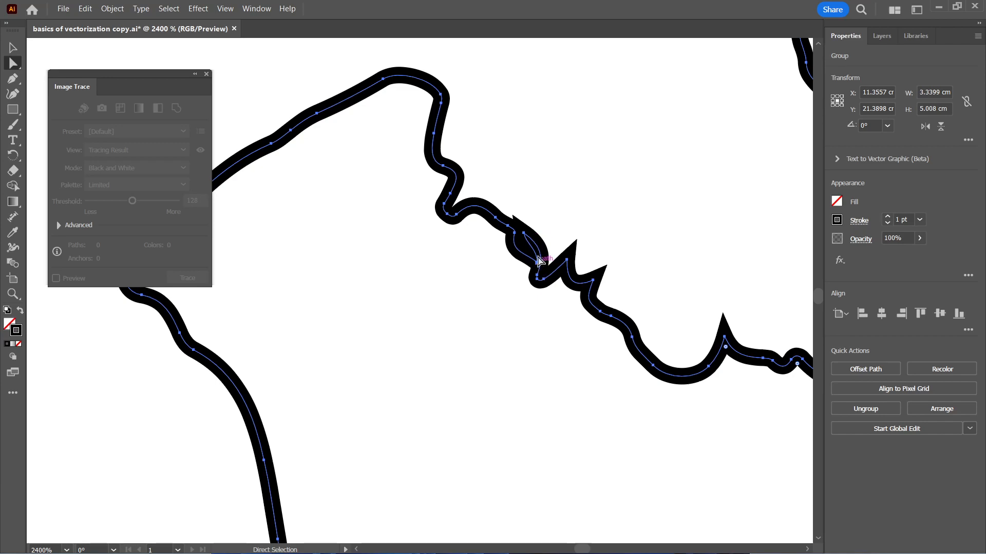
scroll(526, 240, "down", 5)
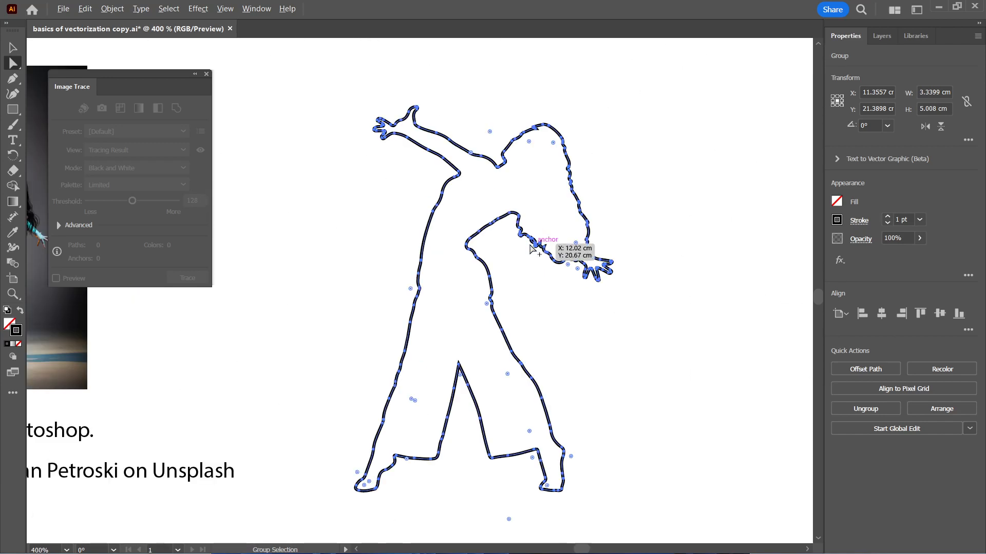
Deselect the dancer outline and close the Image Trace panel
left_click(334, 331)
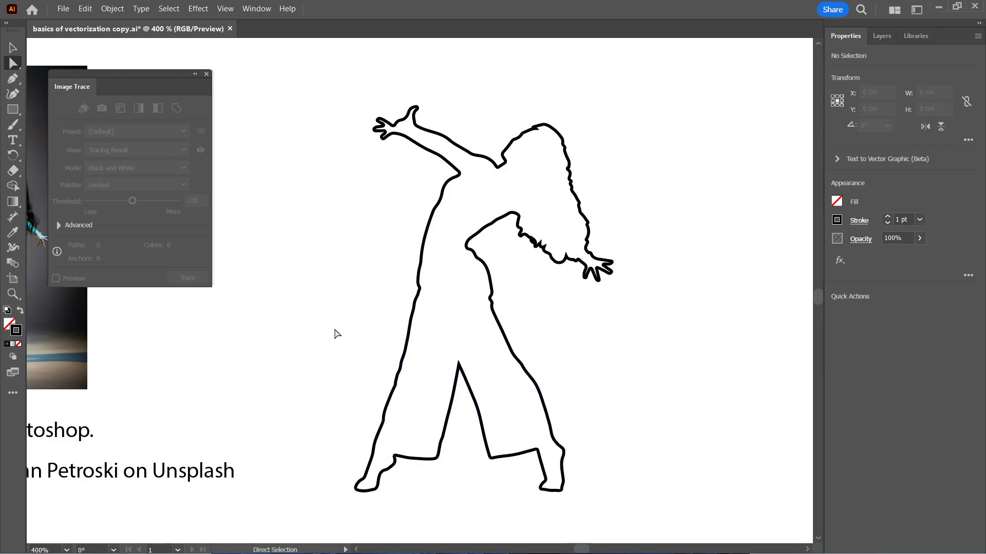
left_click(206, 73)
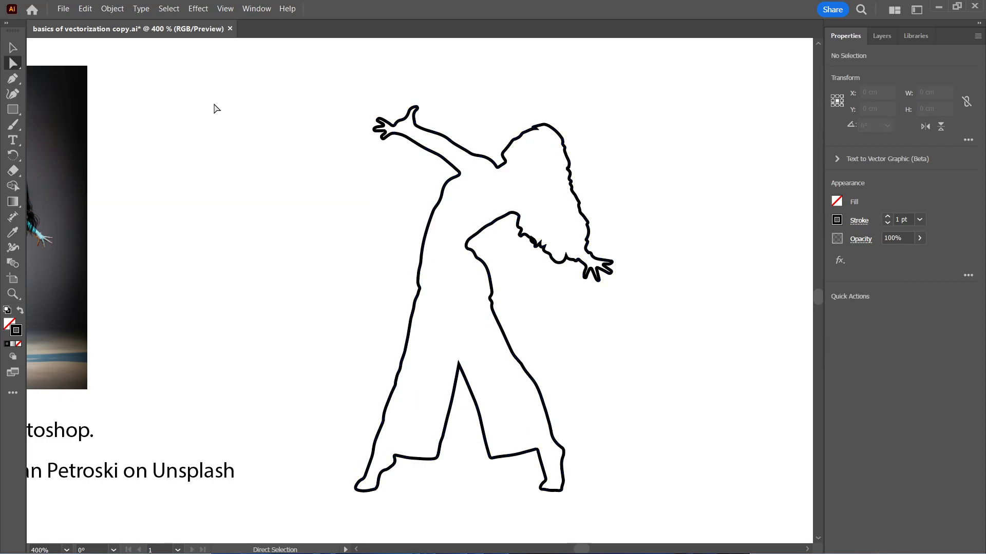